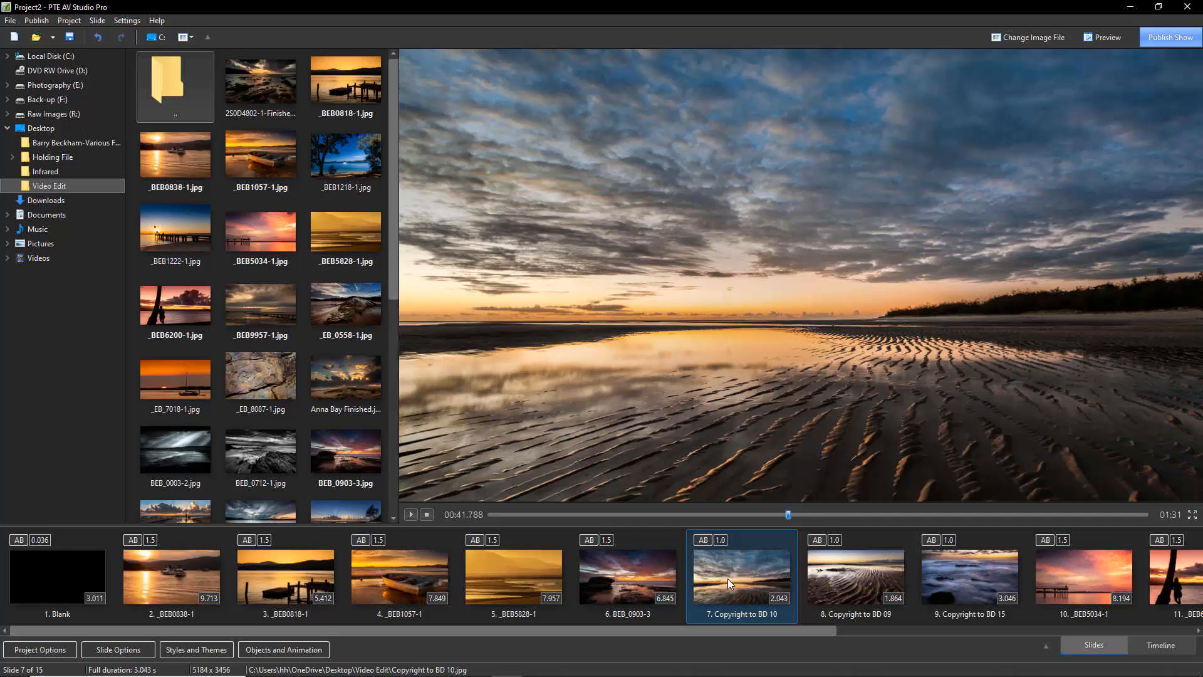
Examine the "Video Goes Here" placeholder on slide 14 in both the slide list and the timeline.
{"action": "left_click", "coordinate": [1077, 577]}
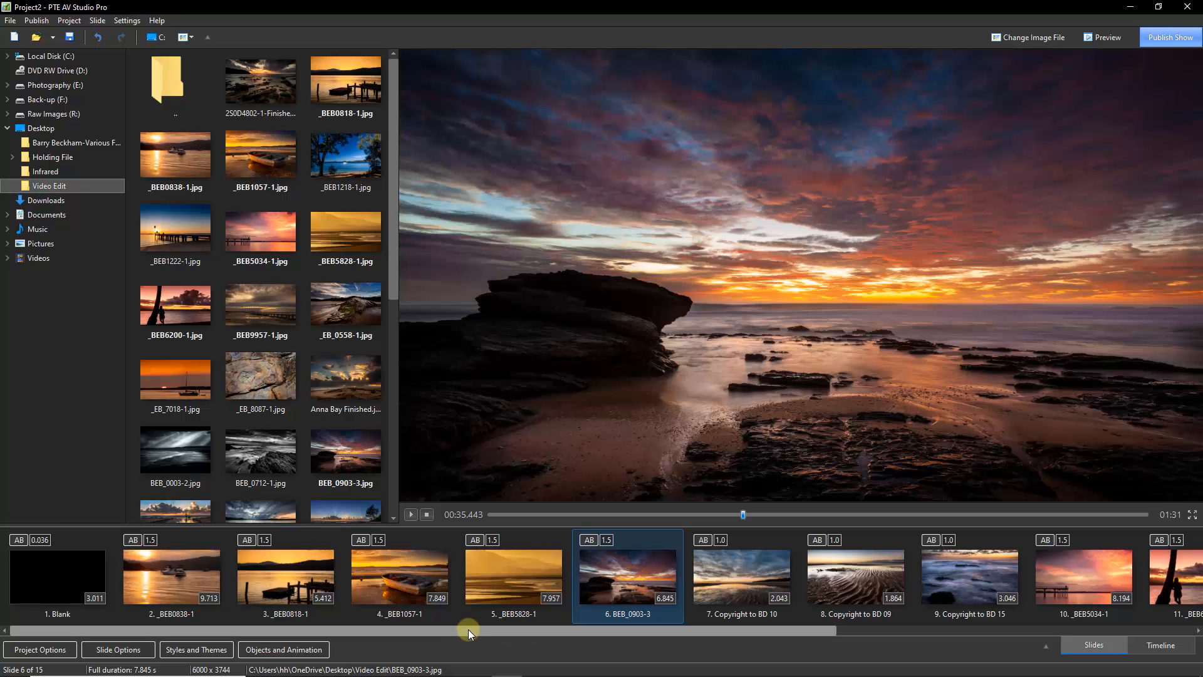
{"action": "left_click_drag", "start_coordinate": [468, 628], "coordinate": [865, 628]}
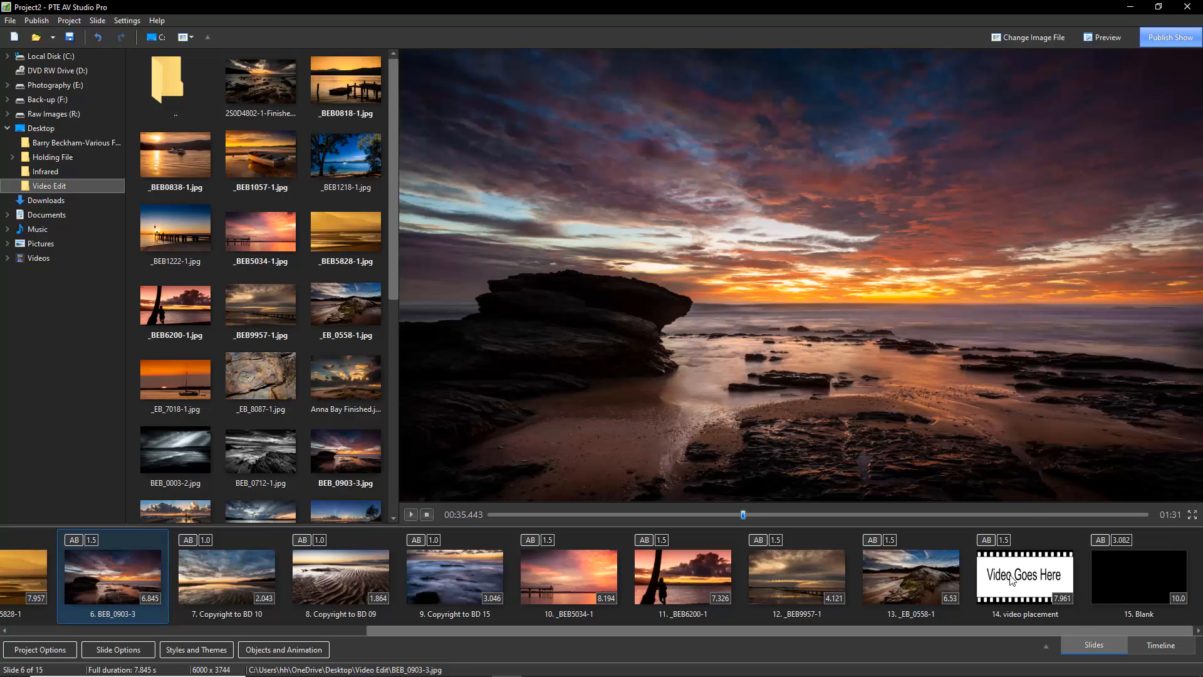
{"action": "left_click", "coordinate": [1013, 581]}
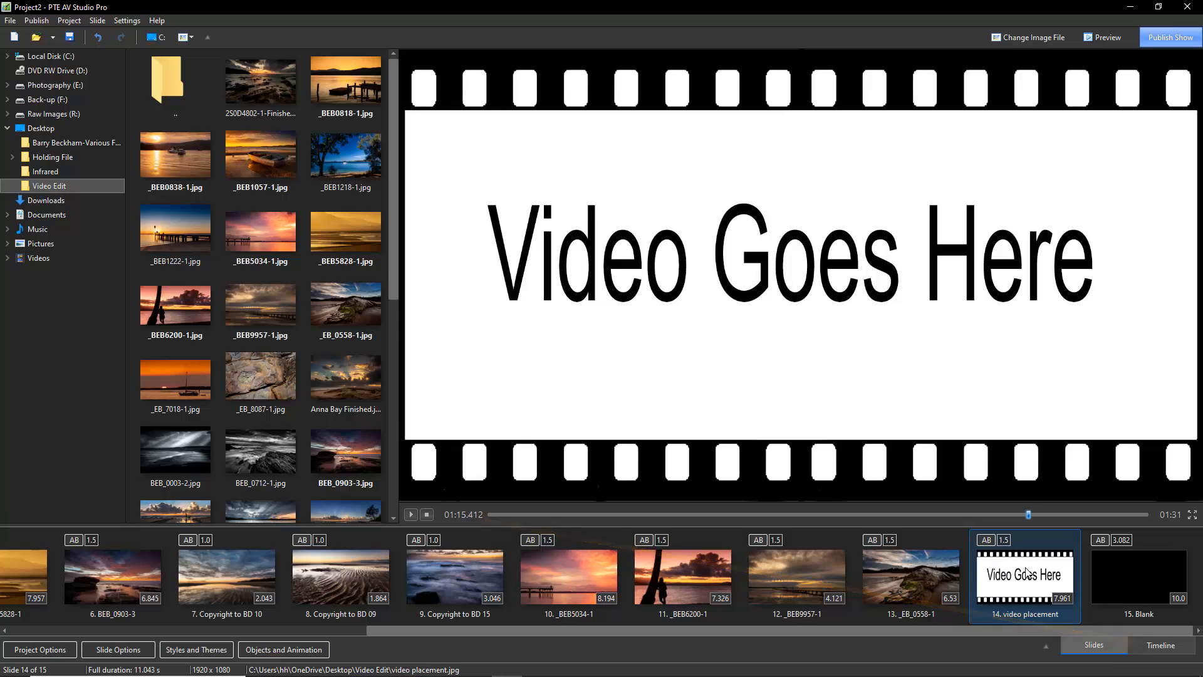
{"action": "key", "text": "Tab"}
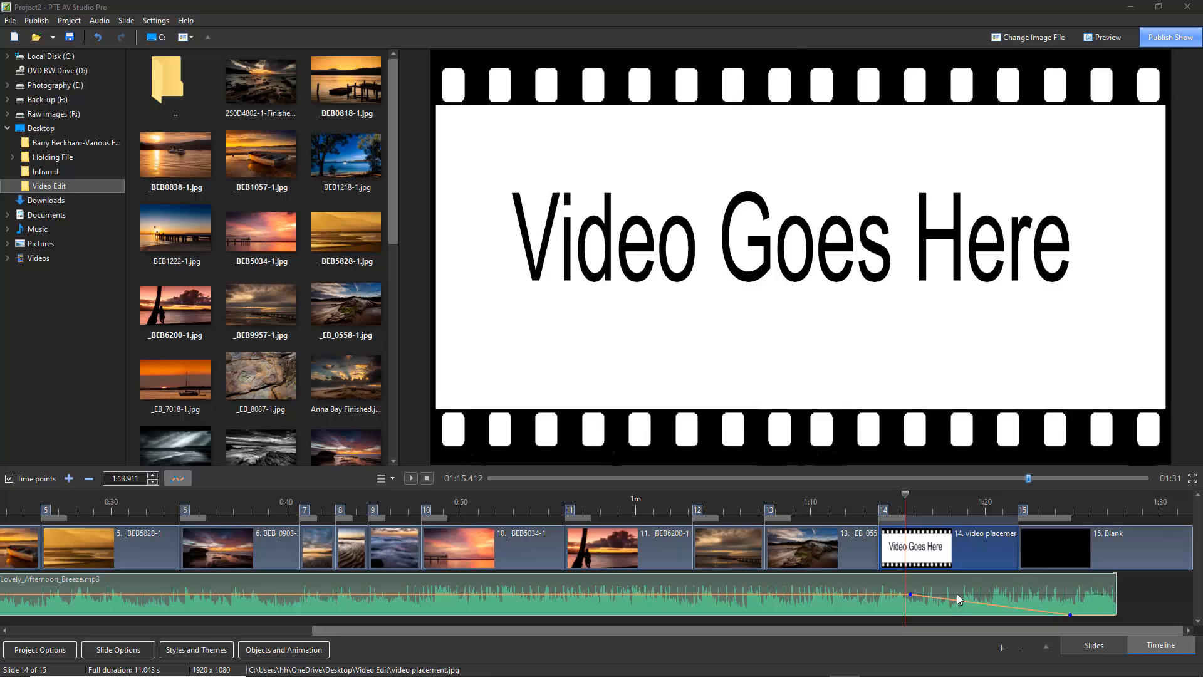
{"action": "left_click", "coordinate": [1102, 37]}
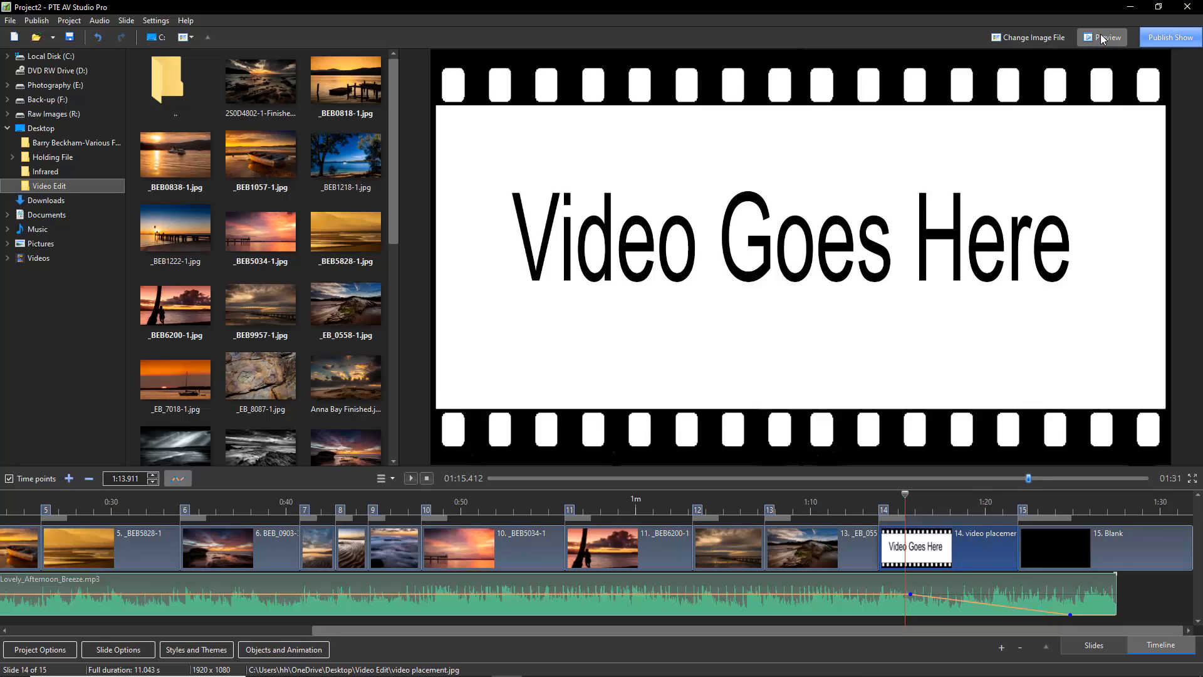
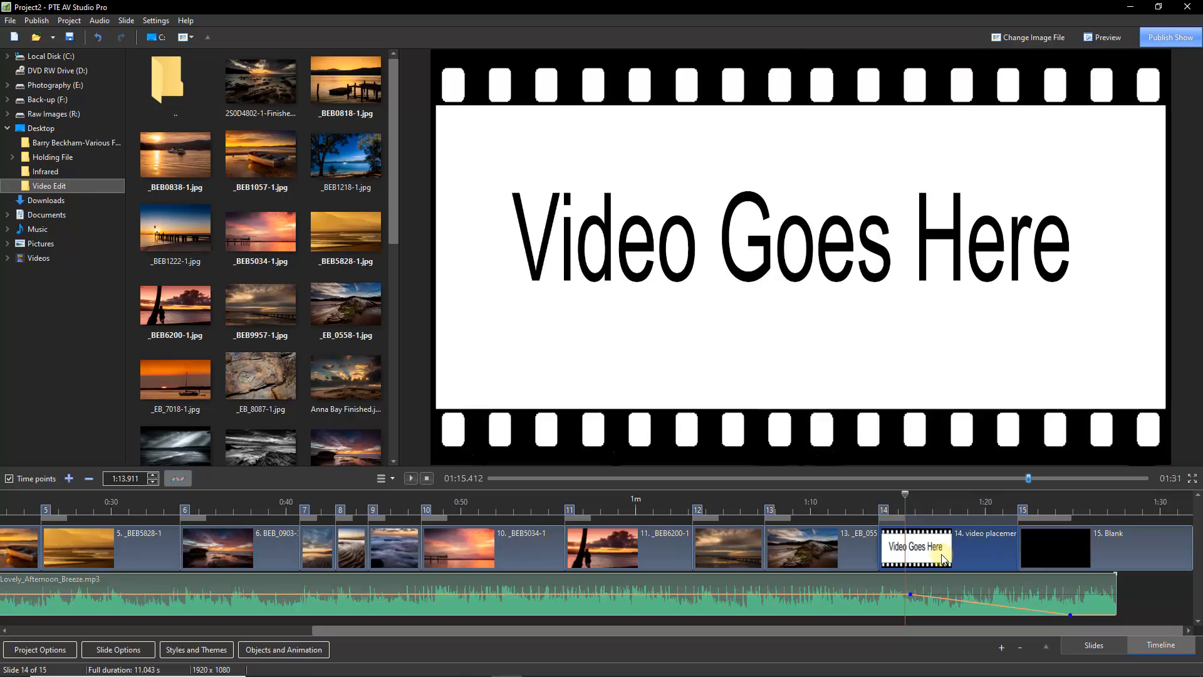
{"action": "key", "text": "Tab"}
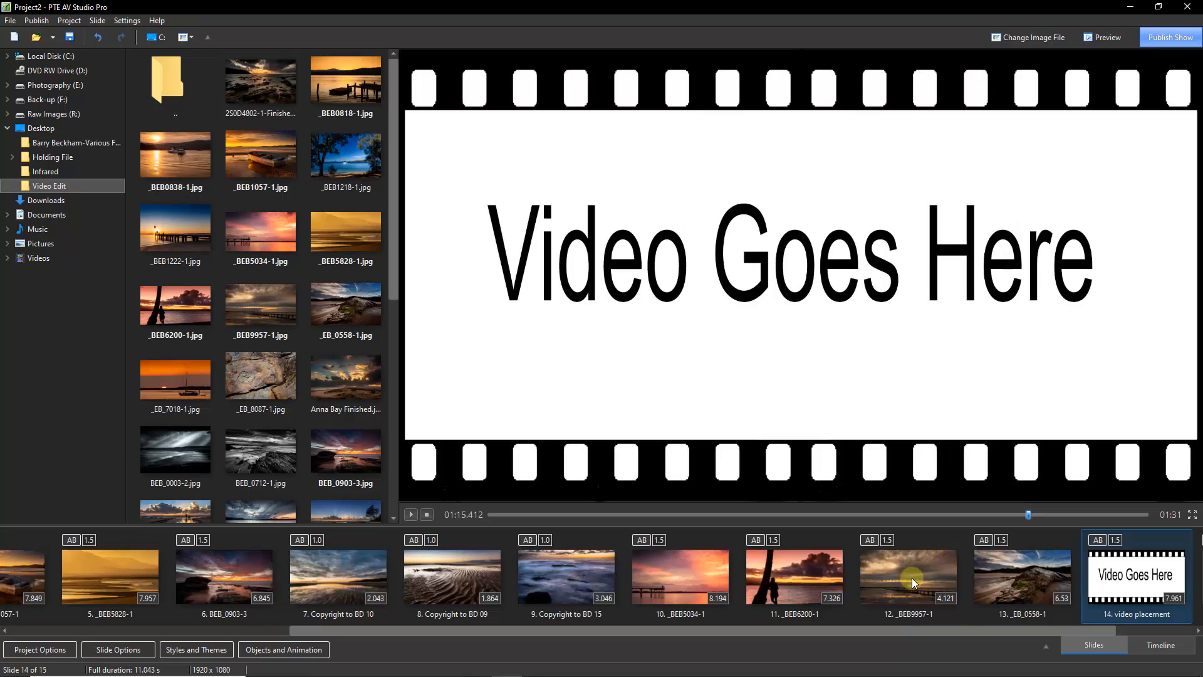
{"action": "left_click_drag", "start_coordinate": [984, 631], "coordinate": [1081, 616]}
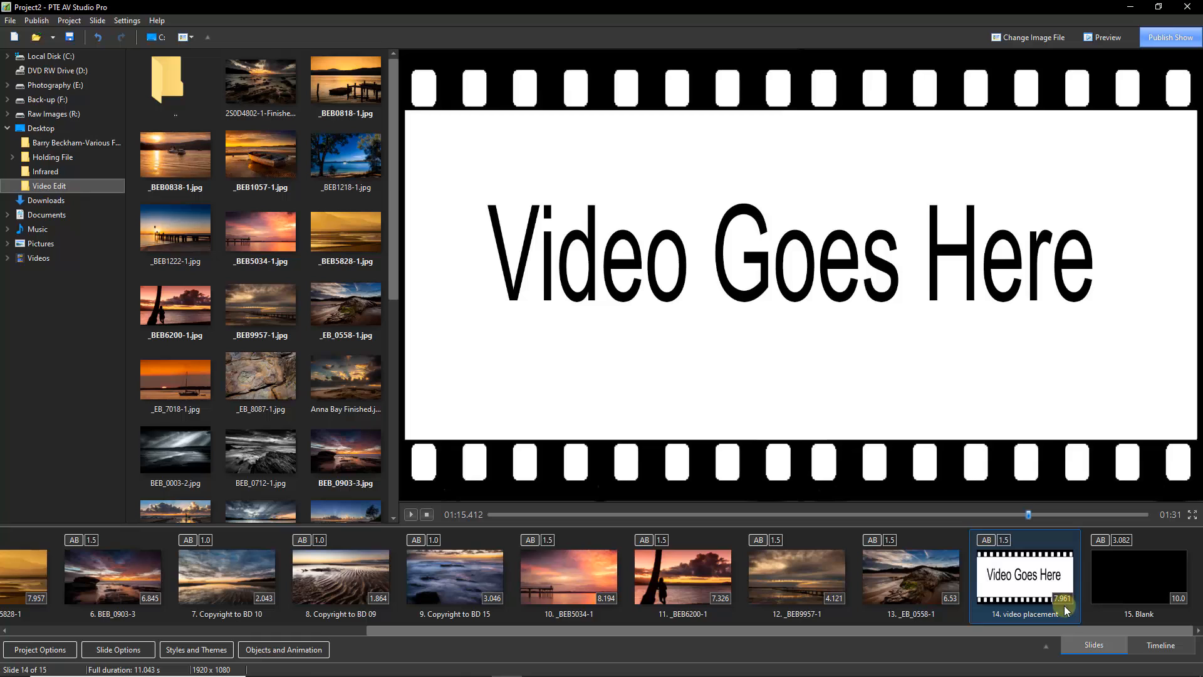
{"action": "left_click", "coordinate": [1156, 645]}
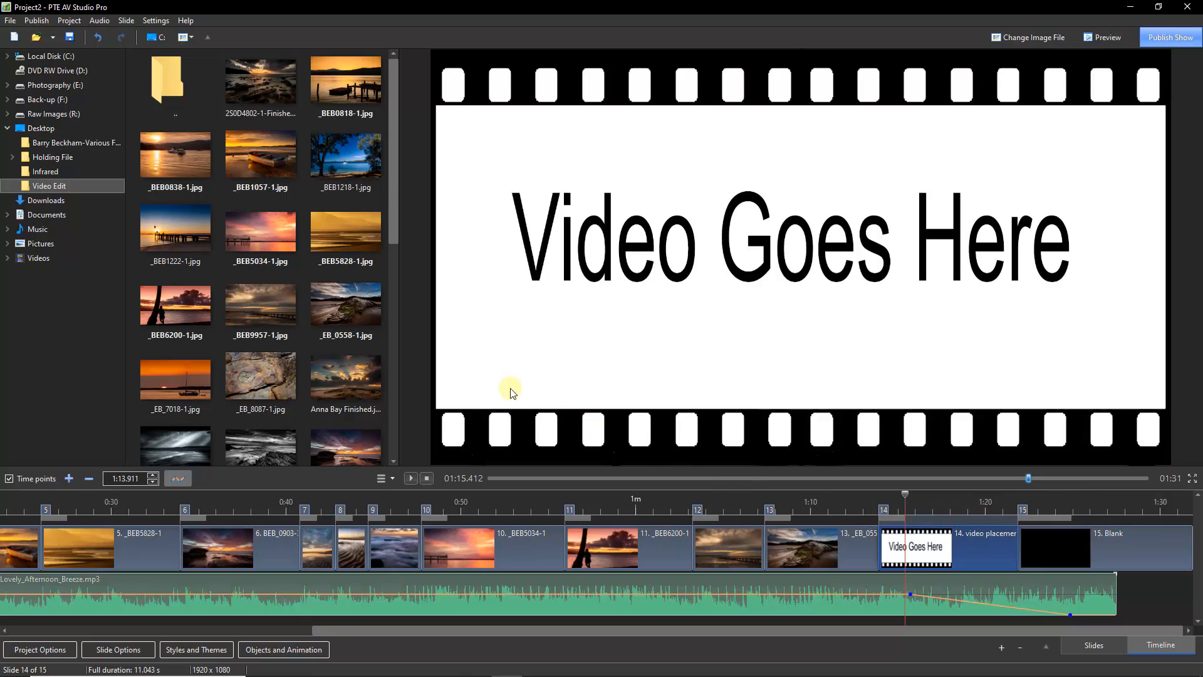
Preview the DJI_0164.mp4 clip from the Video Edit folder and undo the last project change.
{"action": "left_click_drag", "start_coordinate": [392, 218], "coordinate": [407, 438]}
{"action": "left_click", "coordinate": [265, 273]}
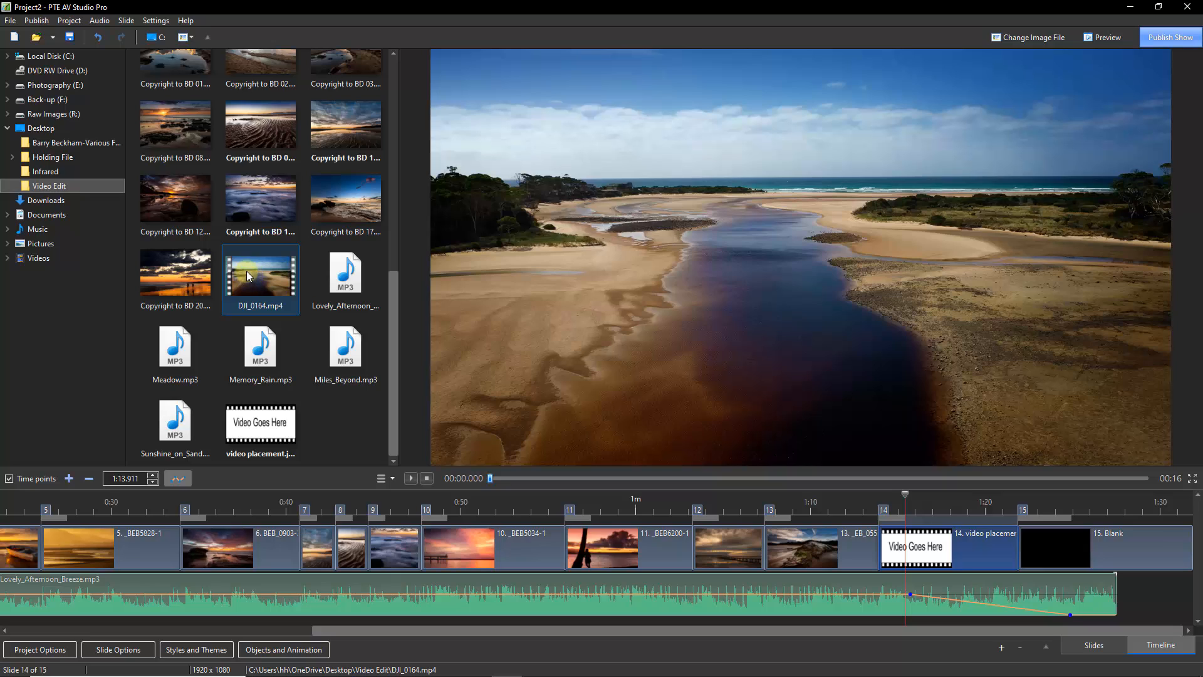
{"action": "key", "text": "ctrl+z"}
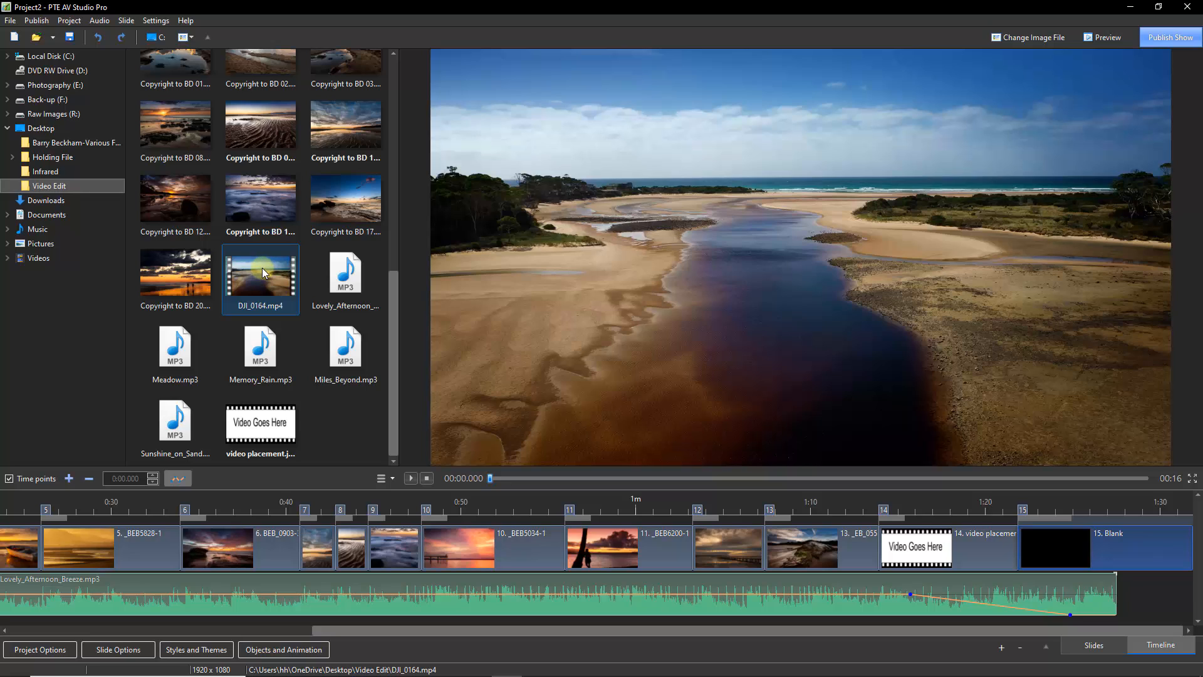
Enable Duration of a media file for the status bar and check the length of DJI_0164.mp4.
{"action": "left_click", "coordinate": [156, 22]}
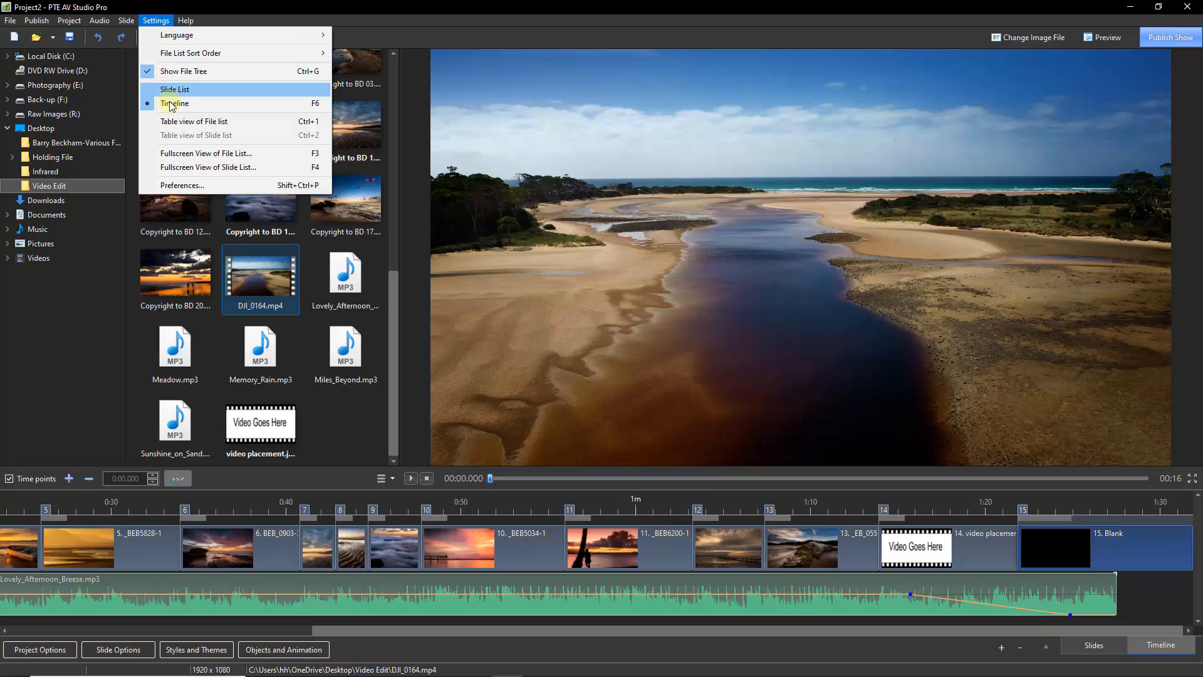
{"action": "left_click", "coordinate": [171, 186]}
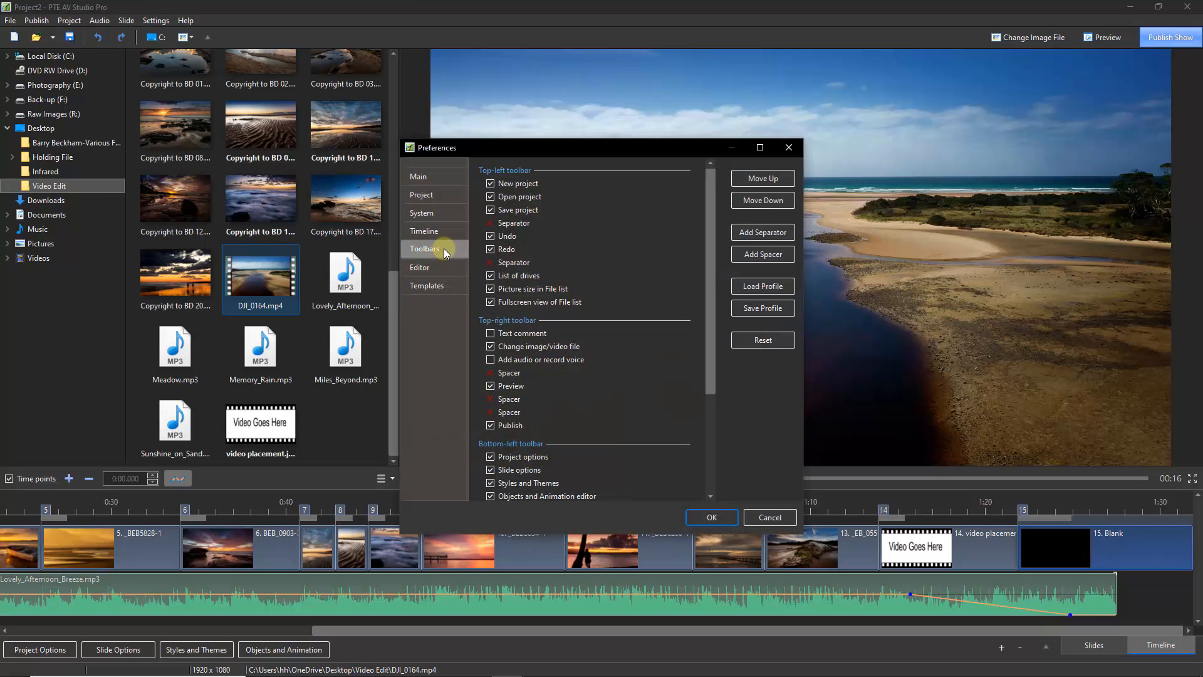
{"action": "left_click_drag", "start_coordinate": [709, 296], "coordinate": [712, 406]}
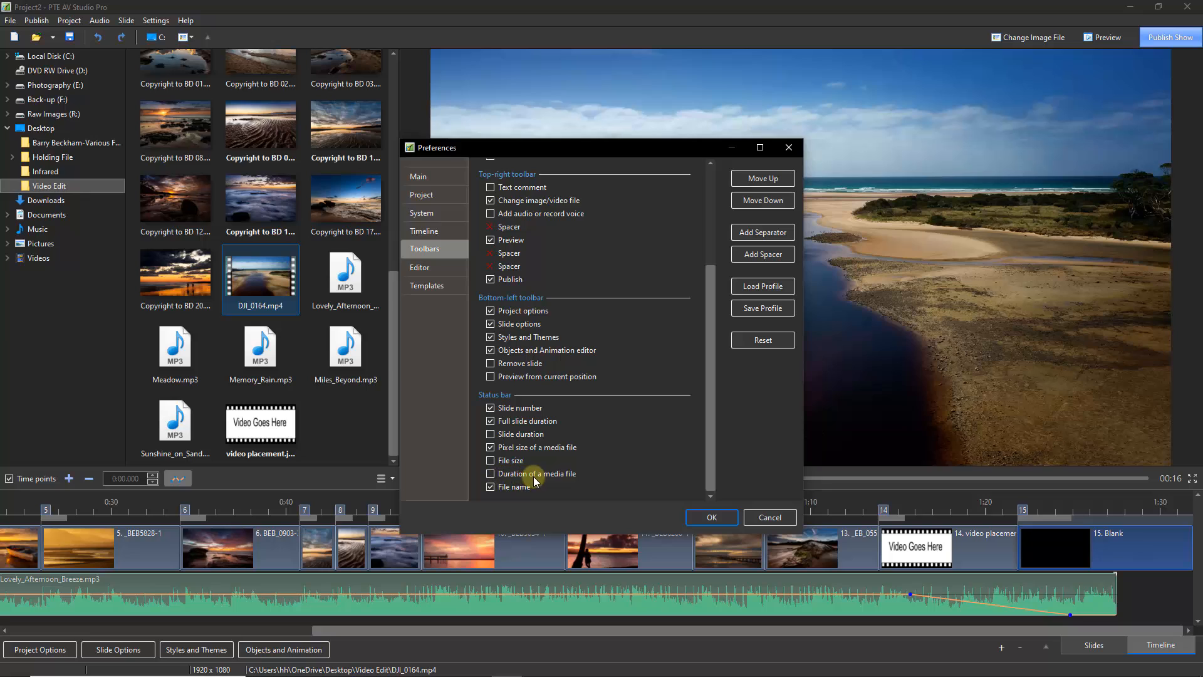
{"action": "left_click", "coordinate": [490, 473]}
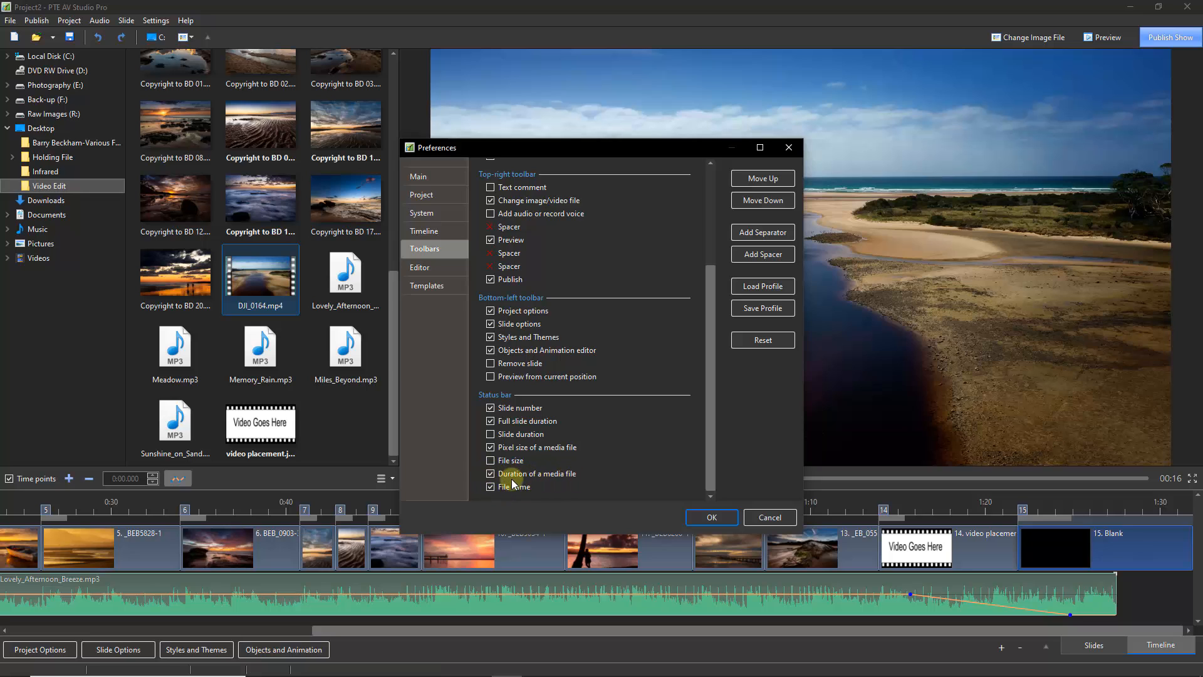
{"action": "left_click", "coordinate": [711, 518]}
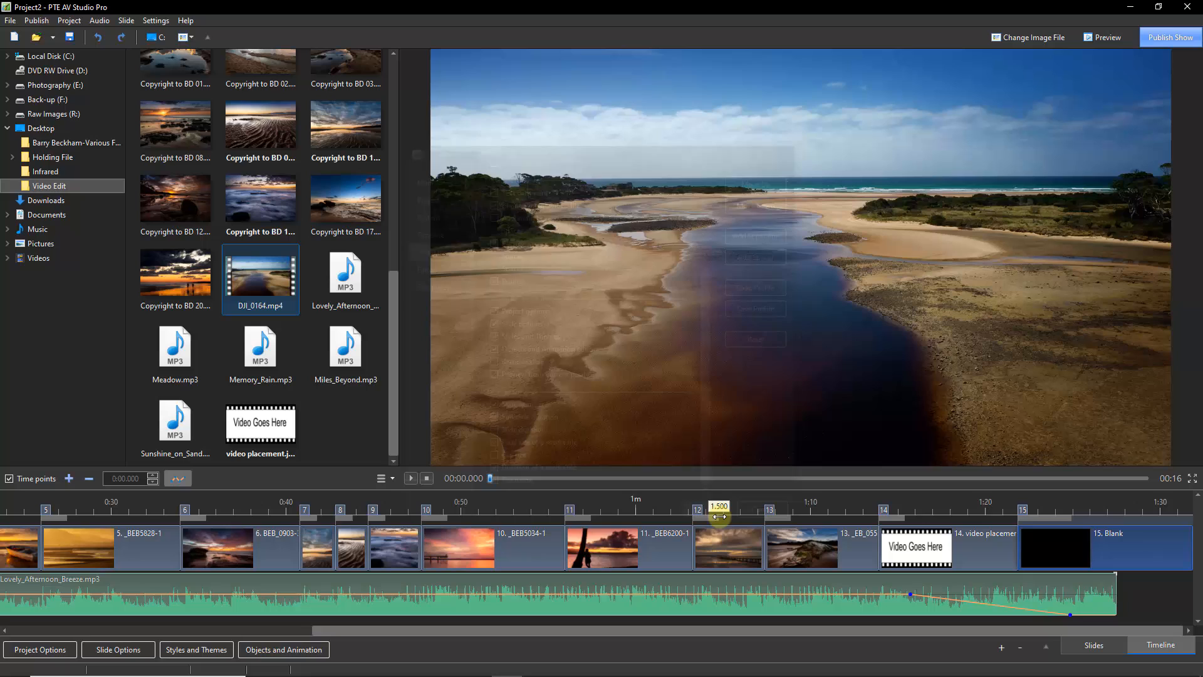
{"action": "left_click", "coordinate": [261, 196]}
{"action": "left_click", "coordinate": [260, 278]}
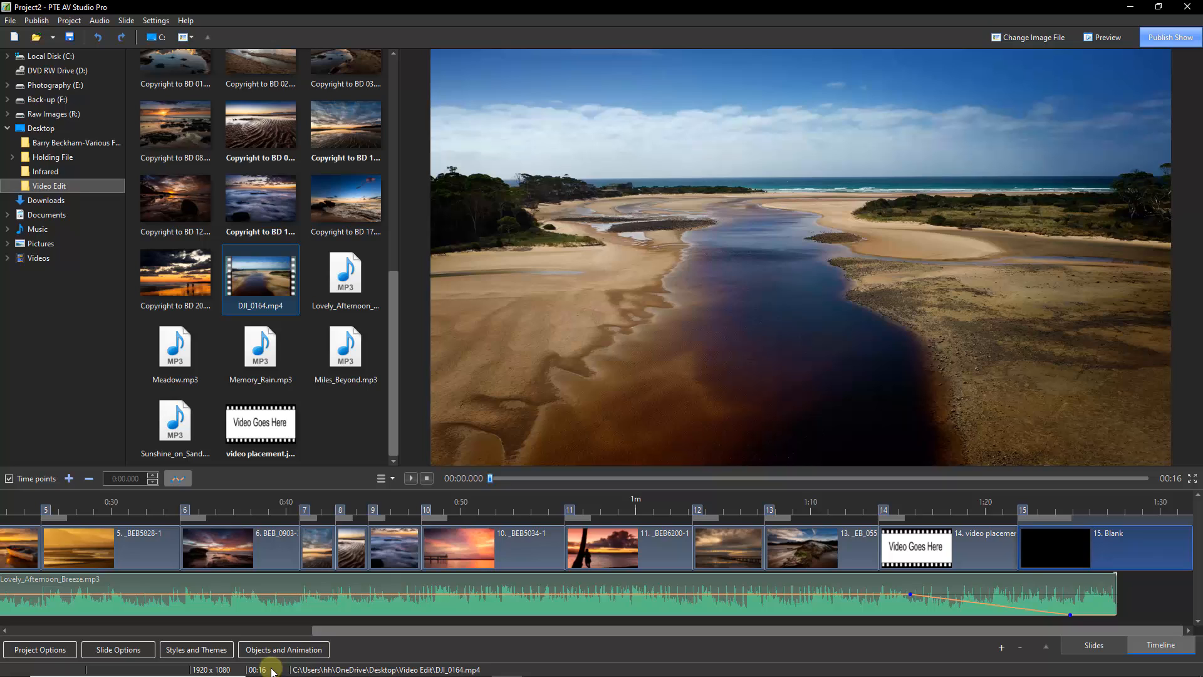
Trim DJI_0164.mp4 to start at about 0:05.778 and convert it to DJI_0164.converted.mp4 at 1920x1080, high quality.
{"action": "right_click", "coordinate": [258, 274]}
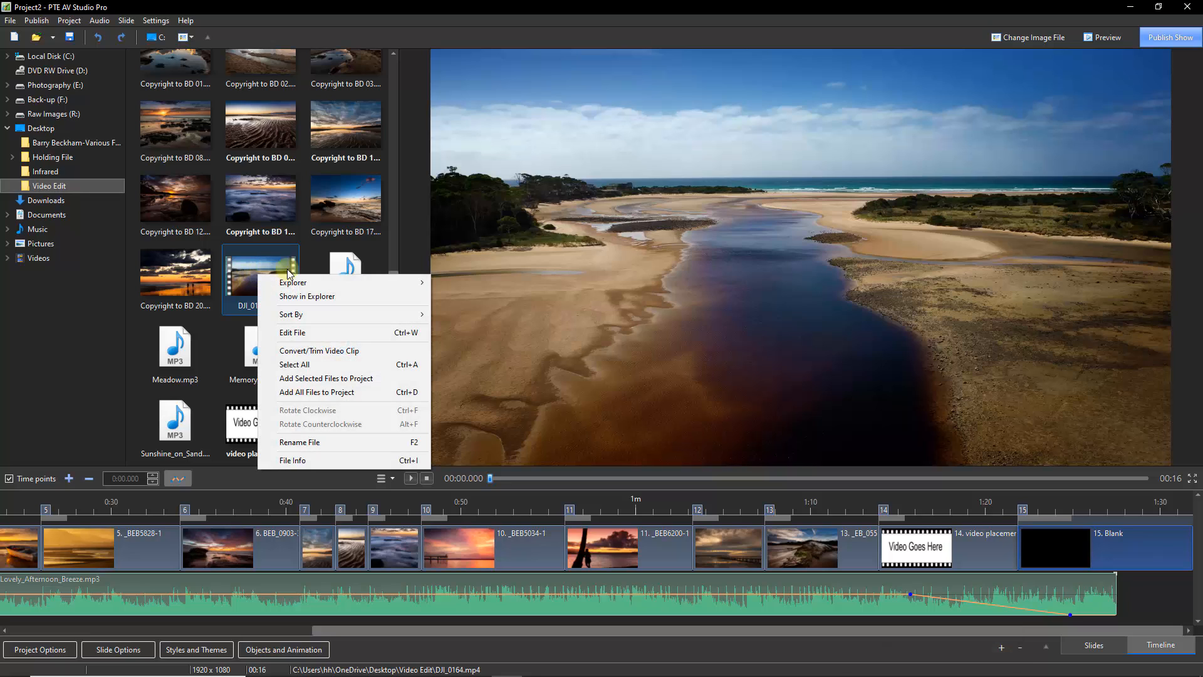
{"action": "left_click", "coordinate": [302, 351]}
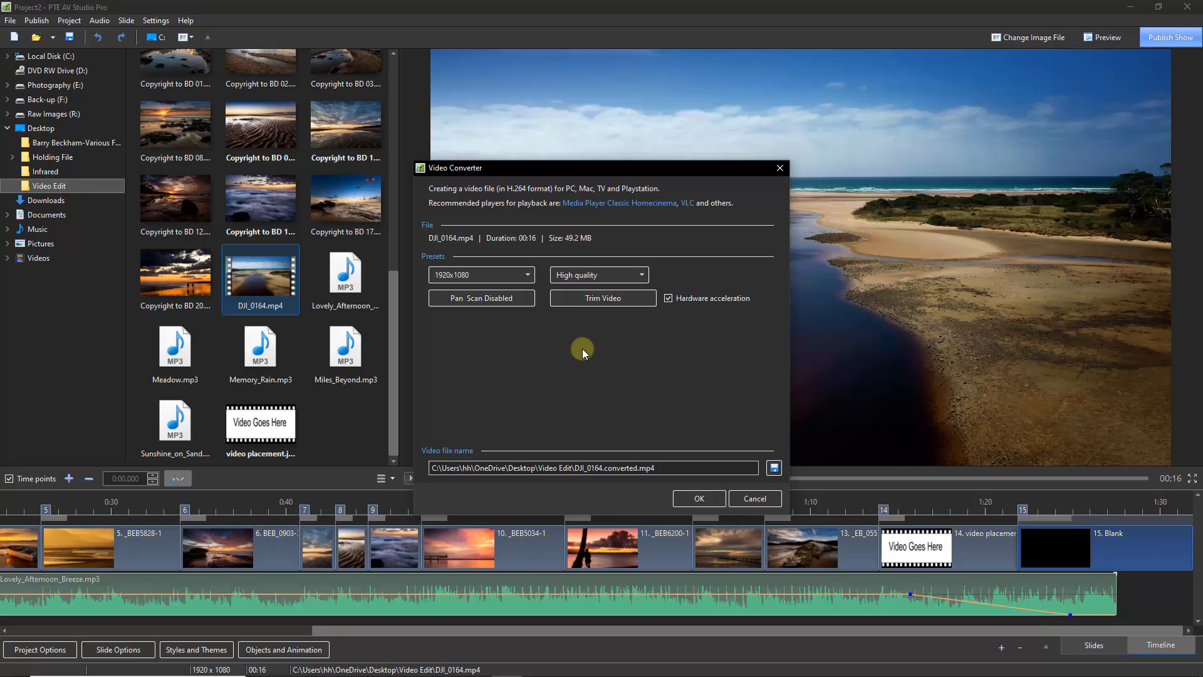
{"action": "left_click", "coordinate": [604, 298]}
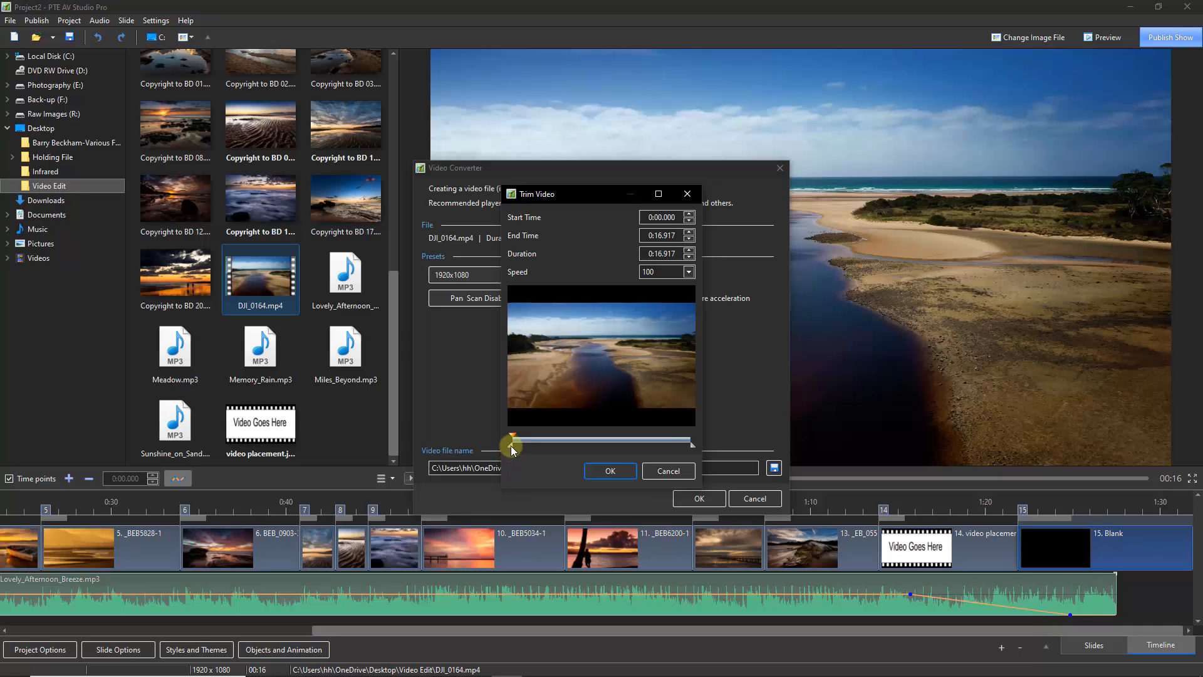
{"action": "left_click_drag", "start_coordinate": [516, 446], "coordinate": [570, 446]}
{"action": "left_click", "coordinate": [689, 257]}
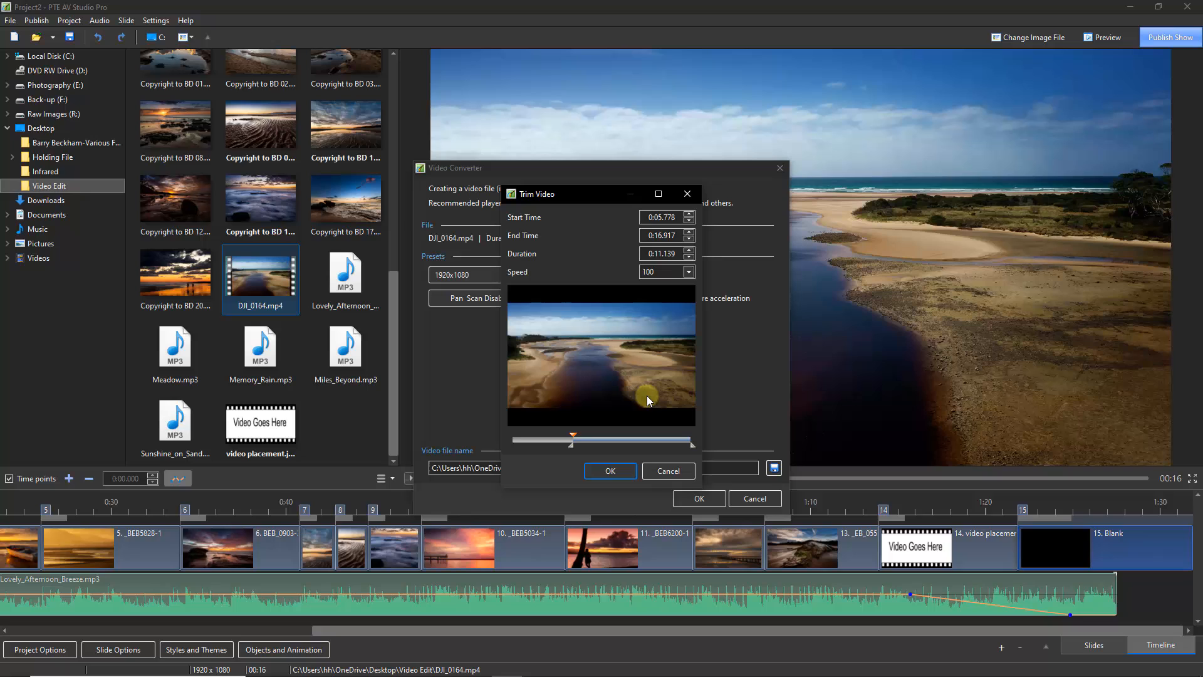
{"action": "left_click", "coordinate": [610, 474]}
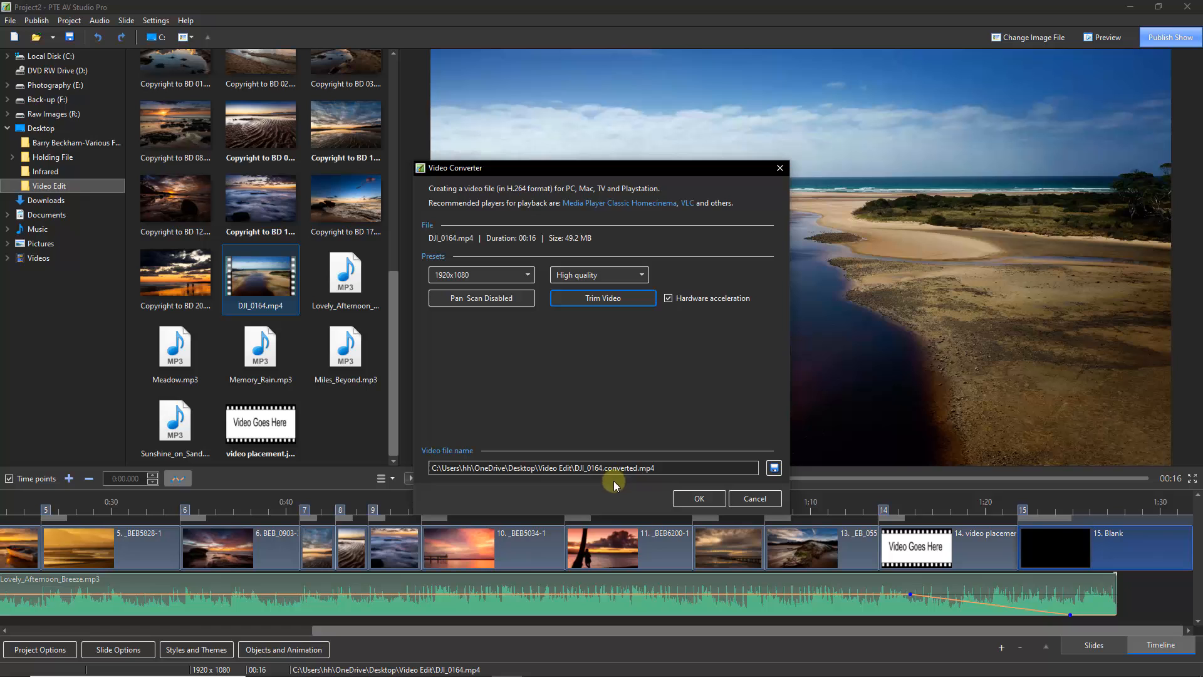
{"action": "left_click", "coordinate": [699, 499]}
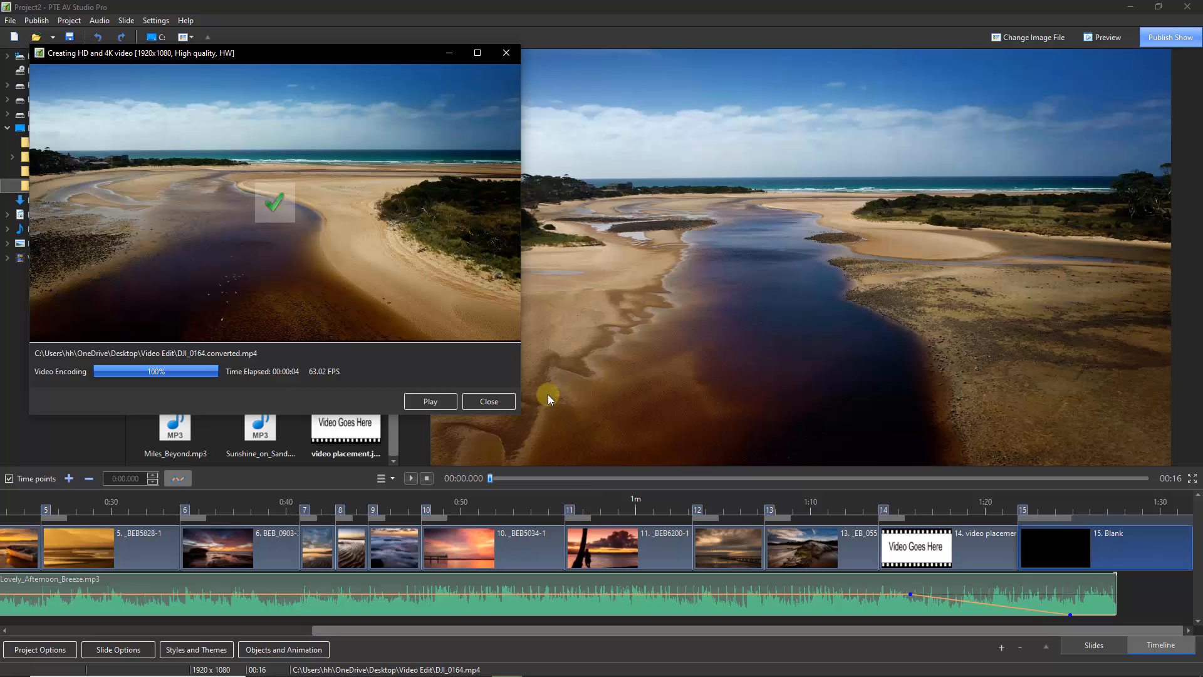
{"action": "left_click", "coordinate": [485, 401]}
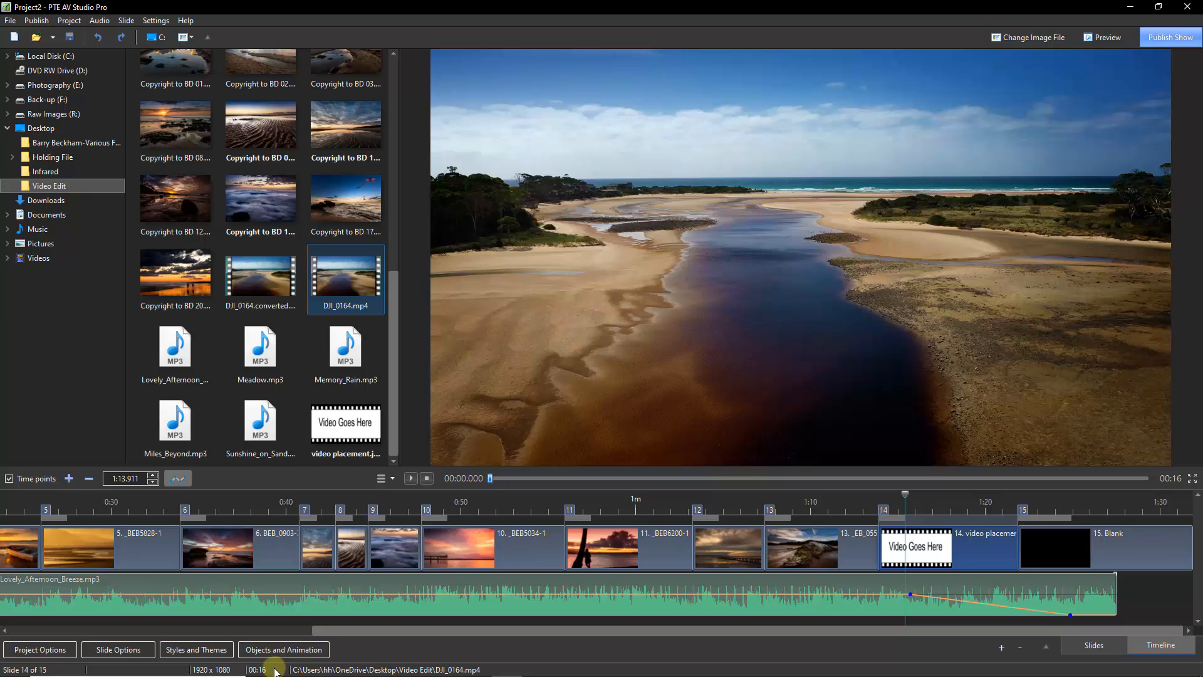
Replace the placeholder image on slide 14 with the DJI_0164.converted video file.
{"action": "left_click", "coordinate": [923, 550]}
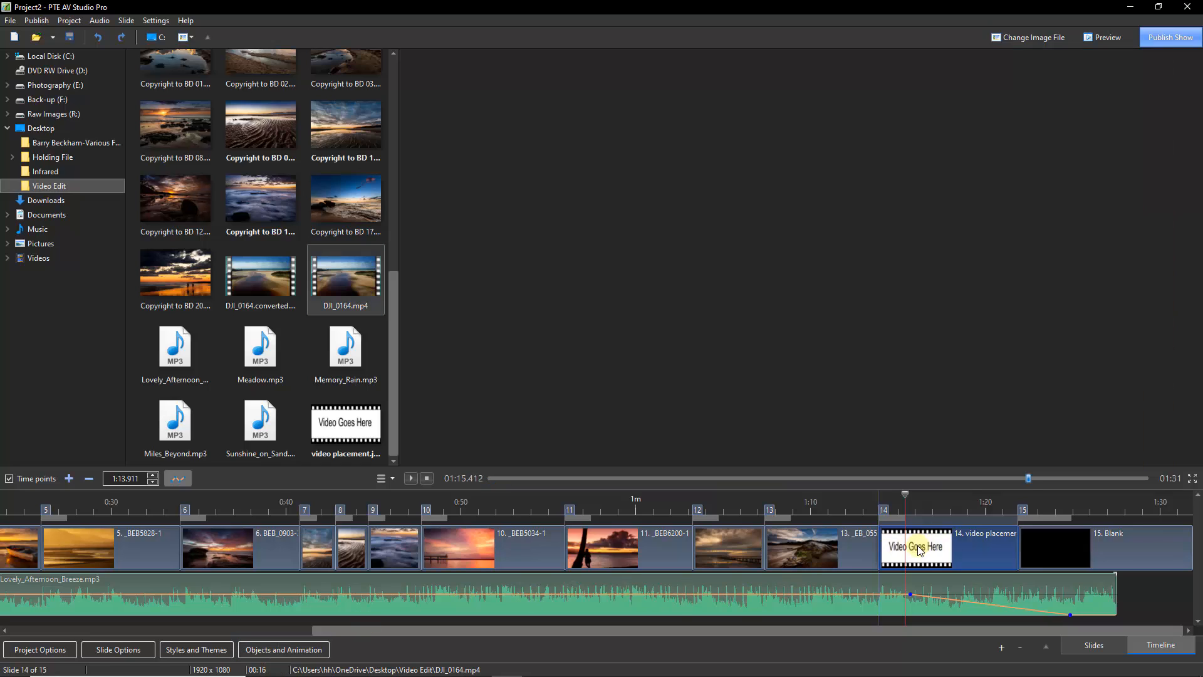
{"action": "left_click", "coordinate": [1025, 39]}
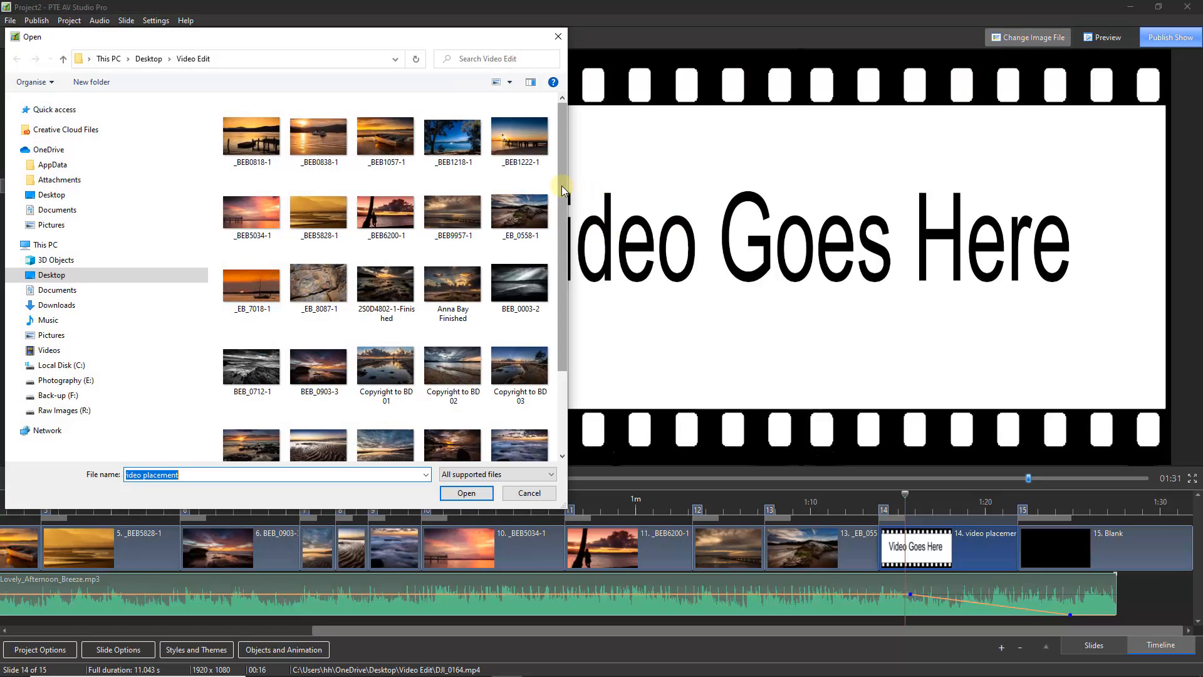
{"action": "left_click_drag", "start_coordinate": [561, 186], "coordinate": [560, 272]}
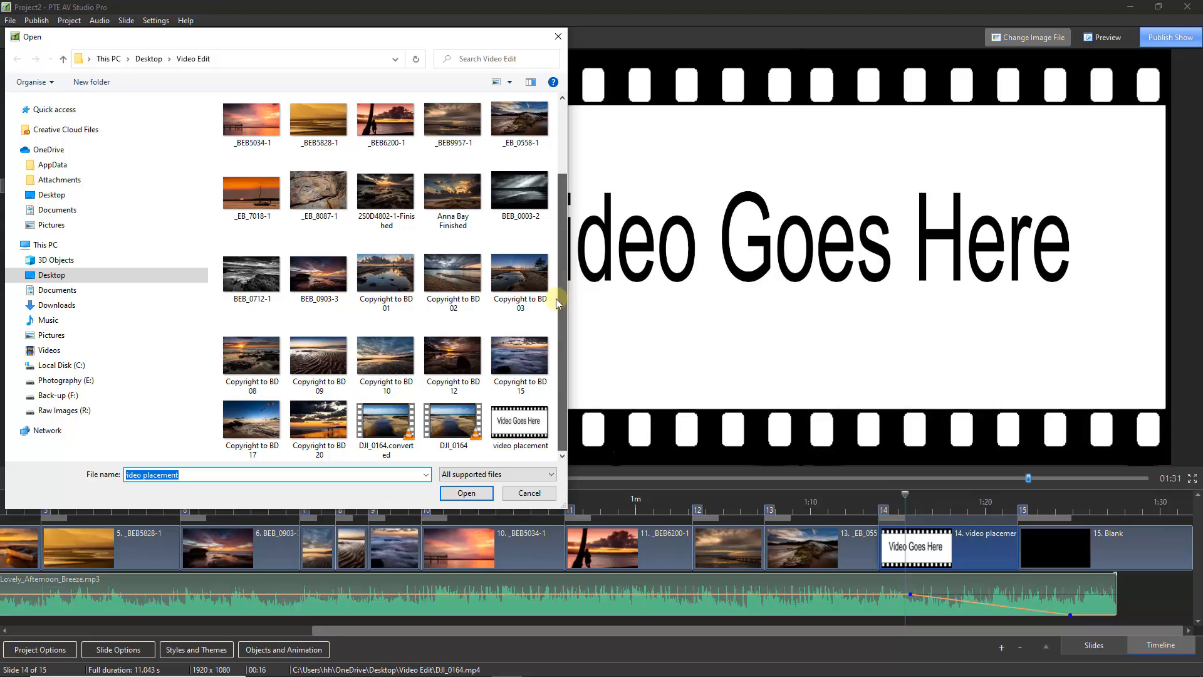
{"action": "left_click", "coordinate": [382, 423]}
{"action": "left_click", "coordinate": [470, 494]}
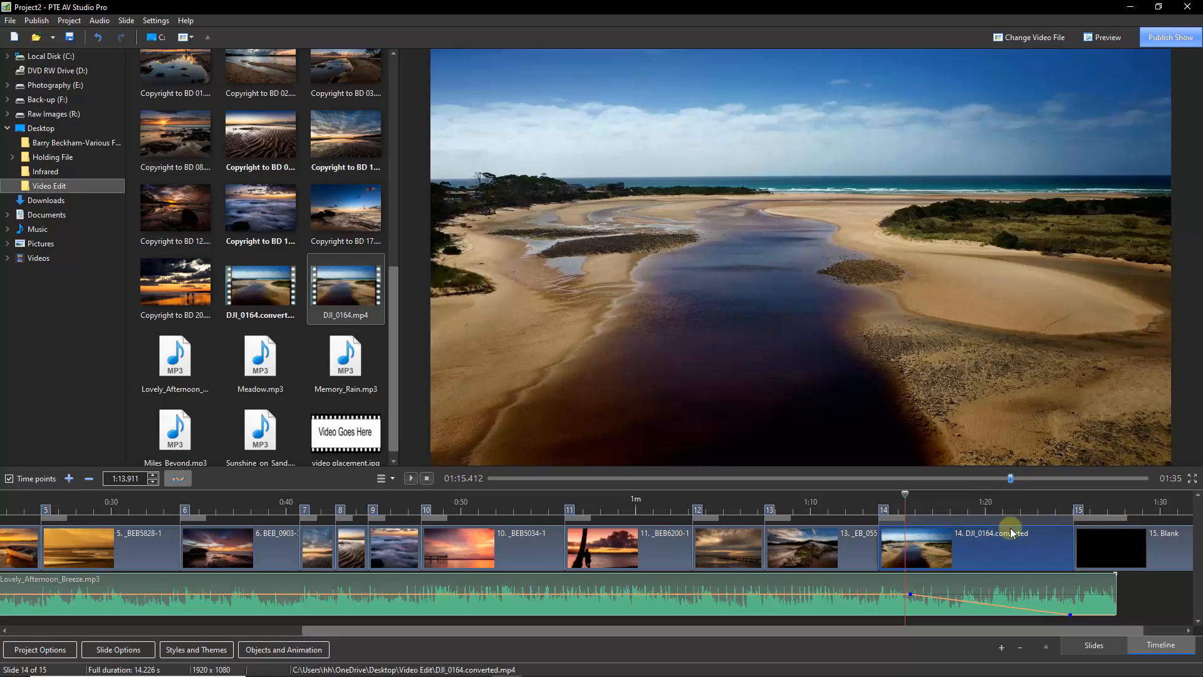
Play the show from the end of slide 13 through the video slide to check its closing transition, and stop playback.
{"action": "left_click", "coordinate": [873, 495]}
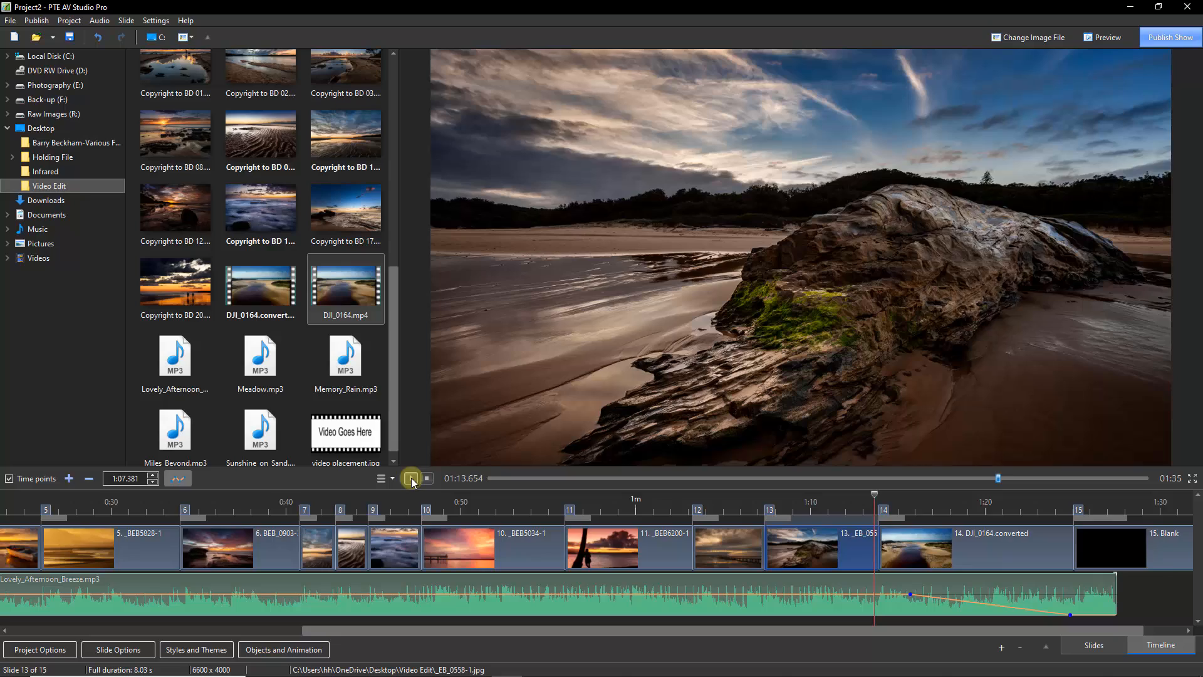
{"action": "left_click", "coordinate": [411, 479]}
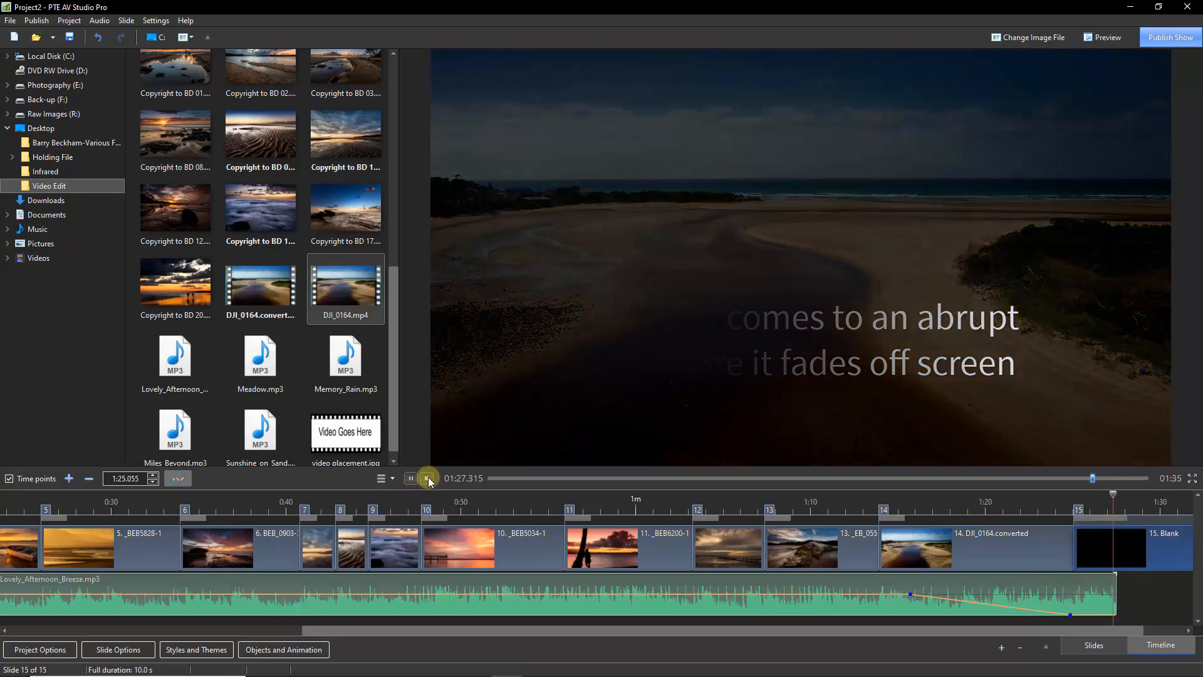
{"action": "left_click", "coordinate": [428, 479]}
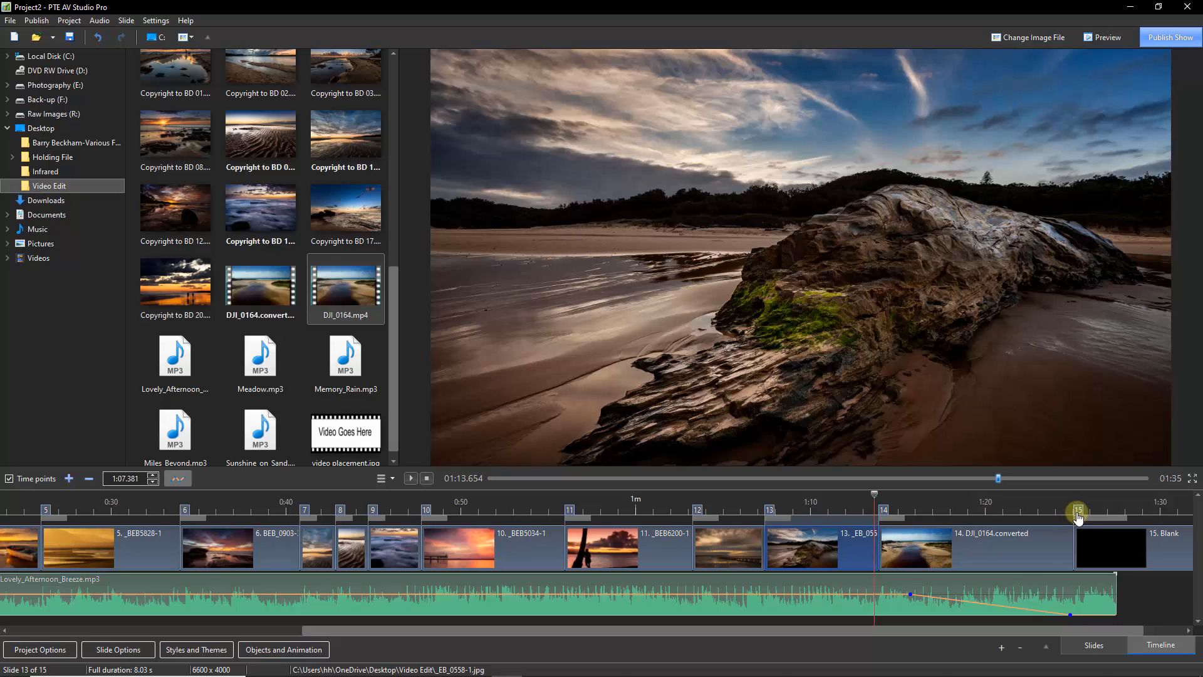
Move slide 15's time point earlier to about 1:22.040 and play the video slide through its fade to check it.
{"action": "left_click_drag", "start_coordinate": [1076, 511], "coordinate": [1026, 520]}
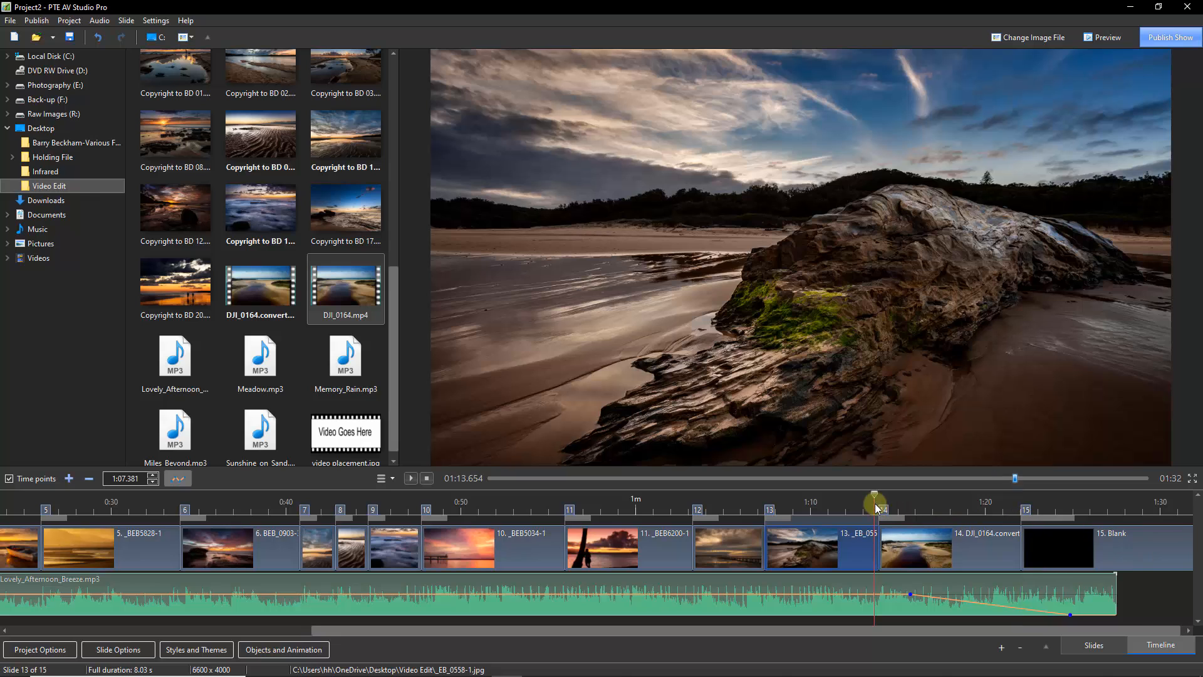
{"action": "left_click", "coordinate": [864, 502]}
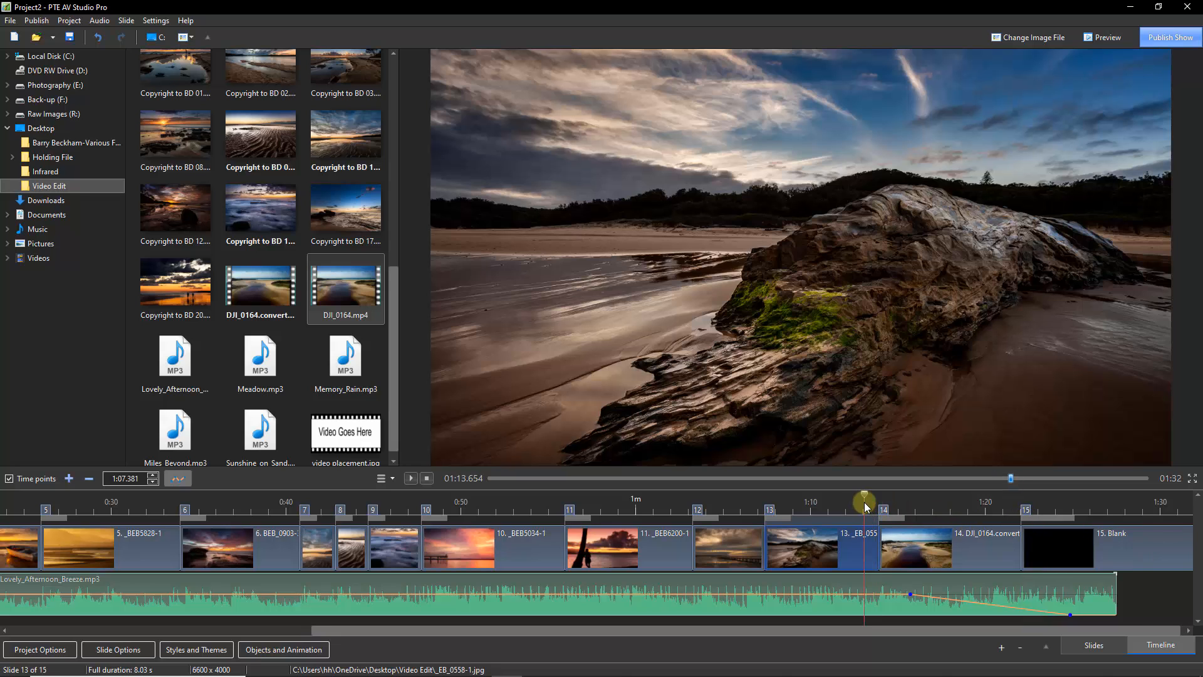
{"action": "left_click", "coordinate": [410, 479]}
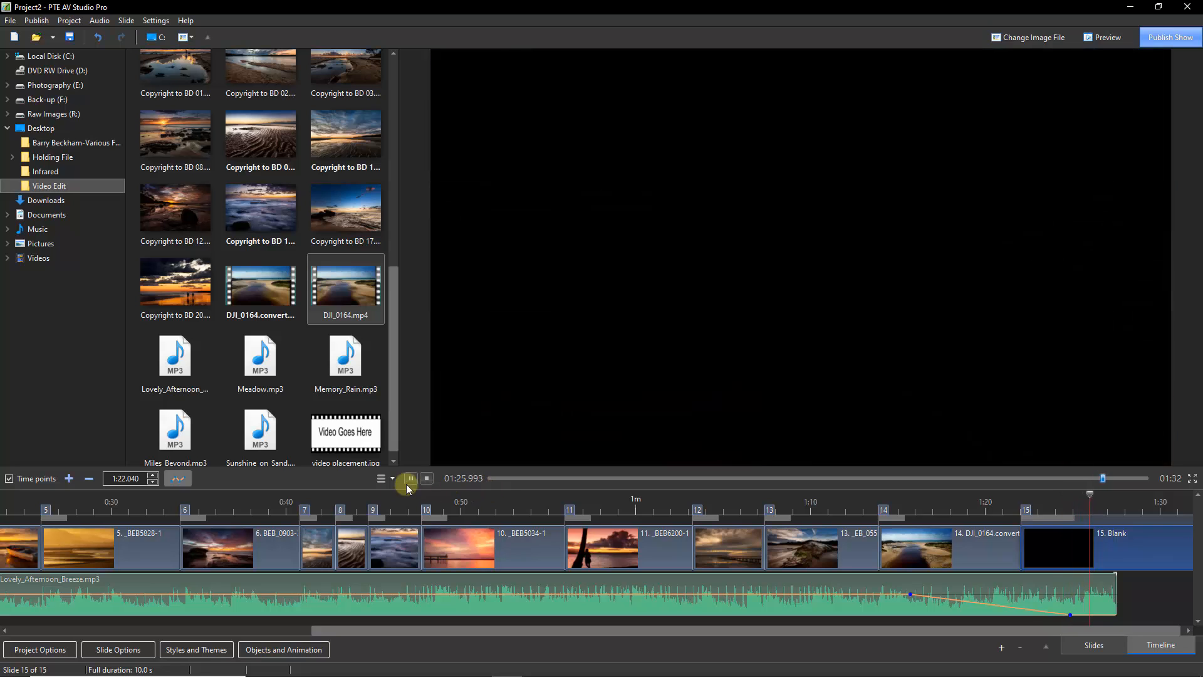
{"action": "left_click", "coordinate": [428, 479]}
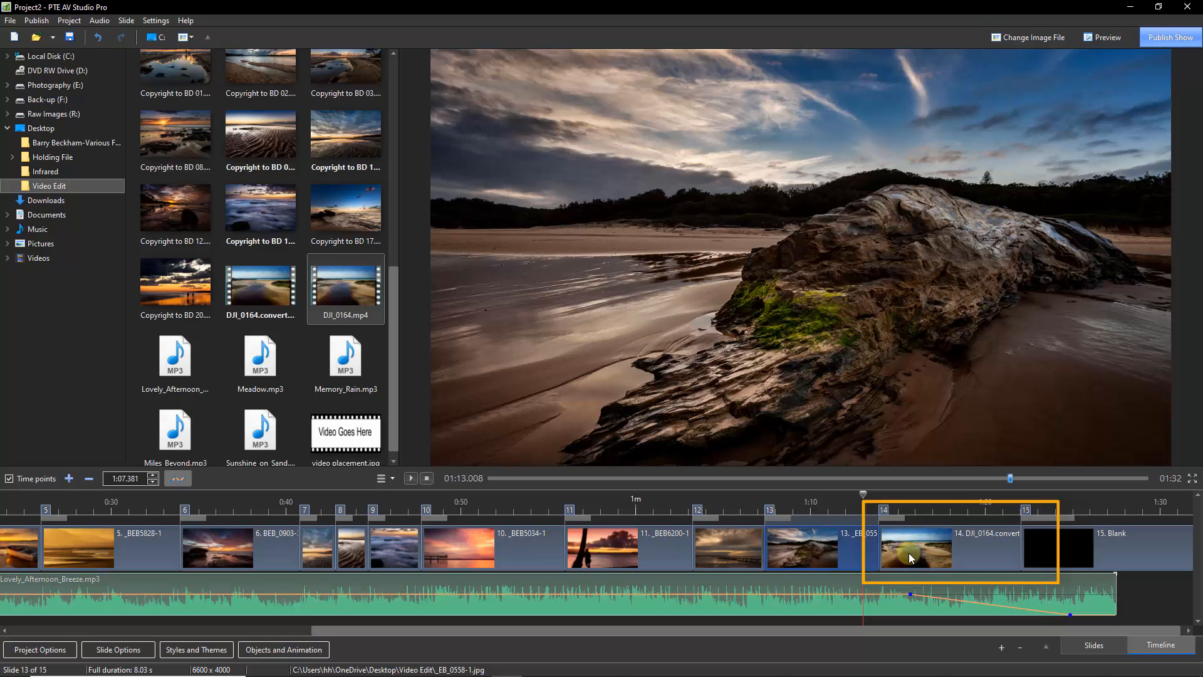
Save the slideshow project.
{"action": "key", "text": "ctrl+s"}
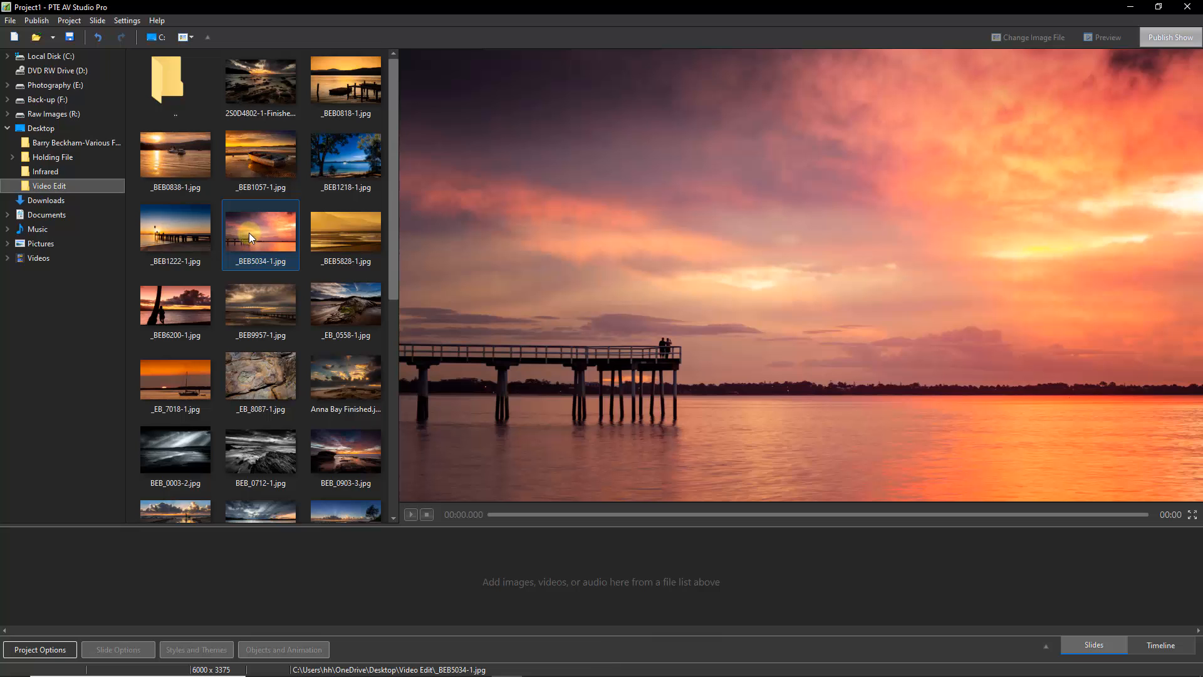
Add _BEB5034-1, _BEB5828-1 and _BEB6200-1 as slides and examine the second slide's timing on the timeline.
{"action": "double_click", "coordinate": [254, 231]}
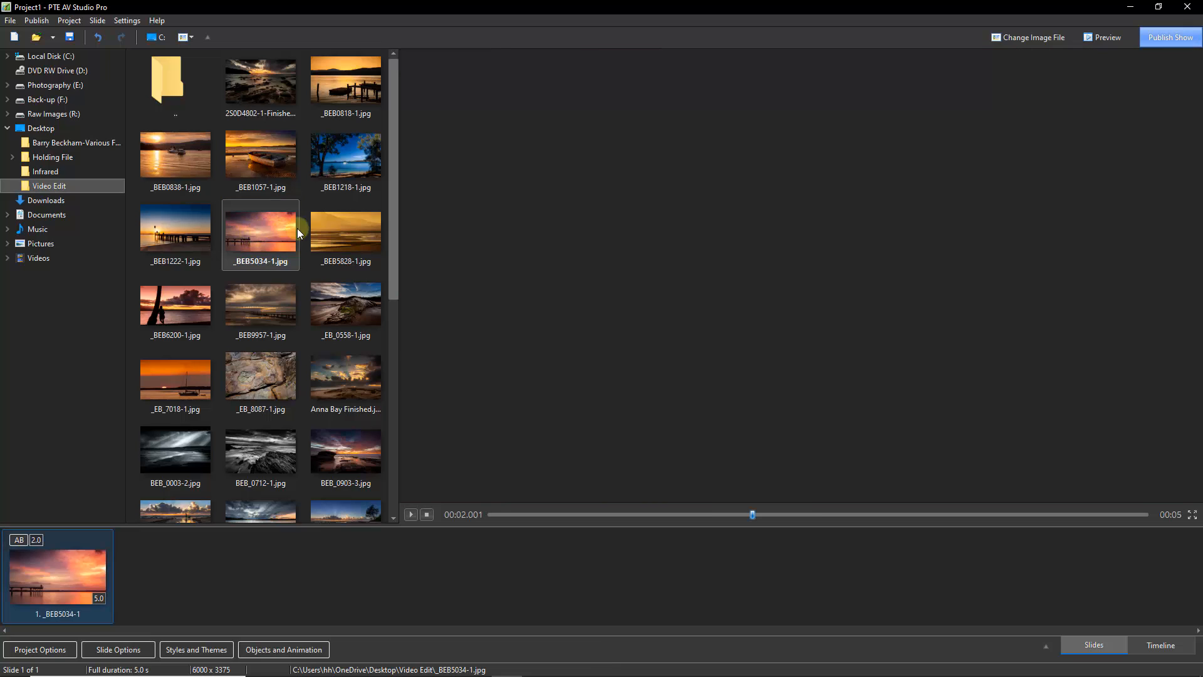
{"action": "double_click", "coordinate": [339, 231]}
{"action": "double_click", "coordinate": [165, 300]}
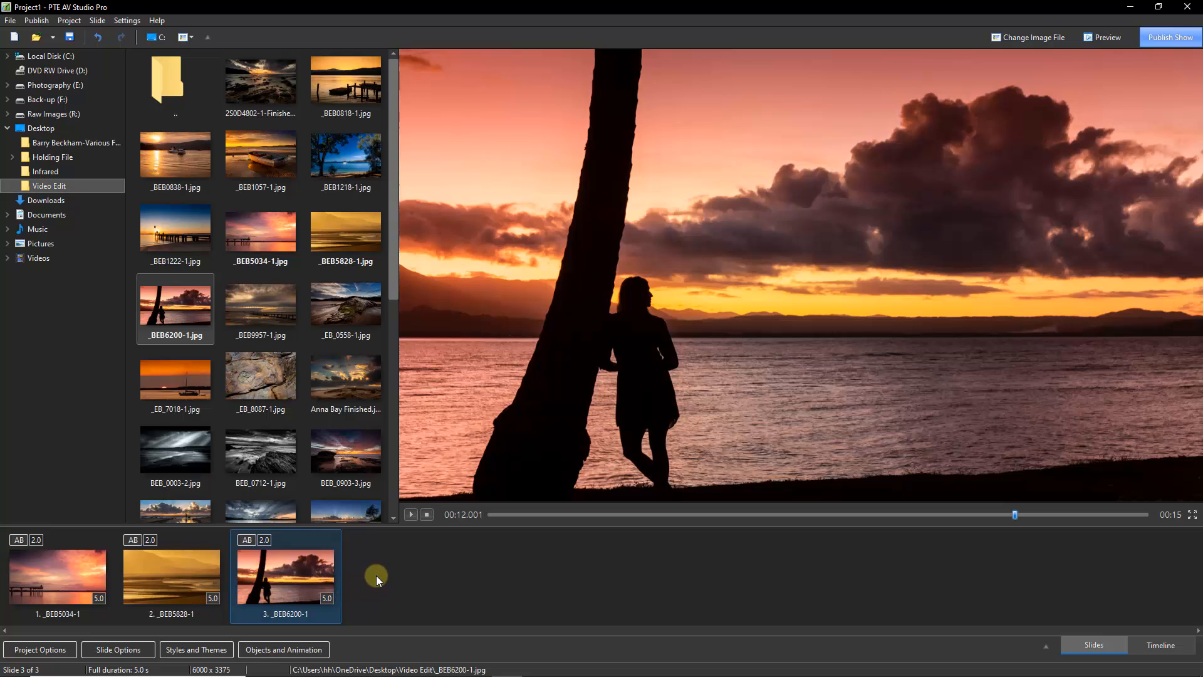
{"action": "key", "text": "Tab"}
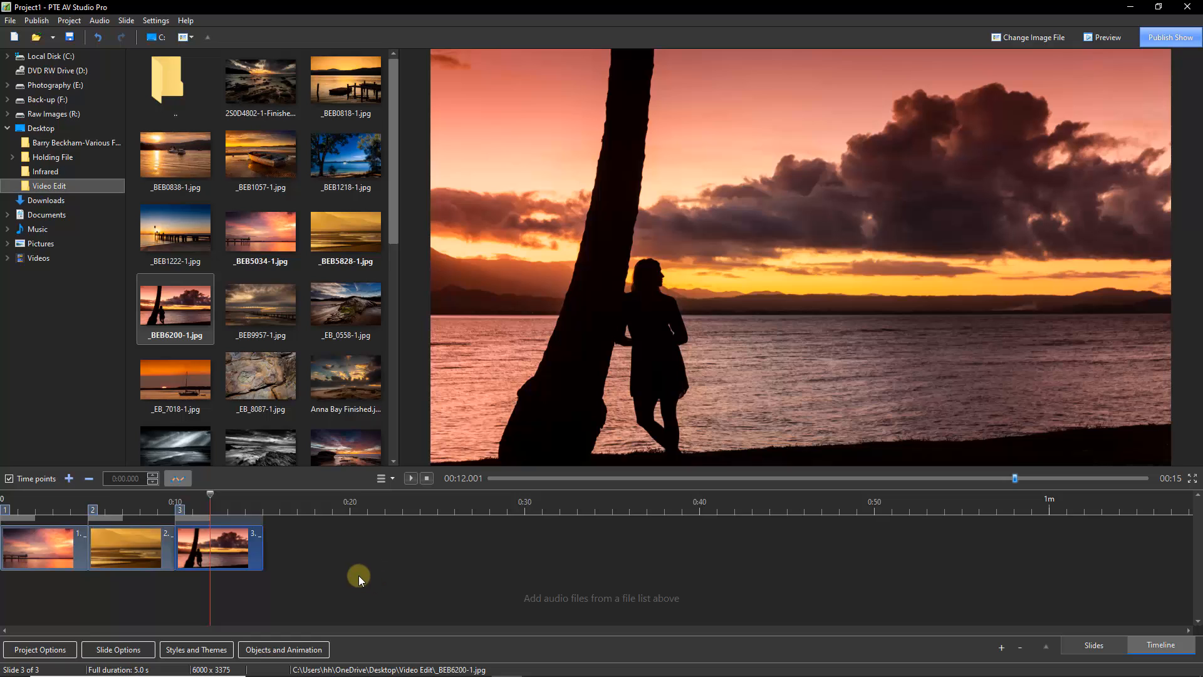
{"action": "left_click", "coordinate": [104, 540]}
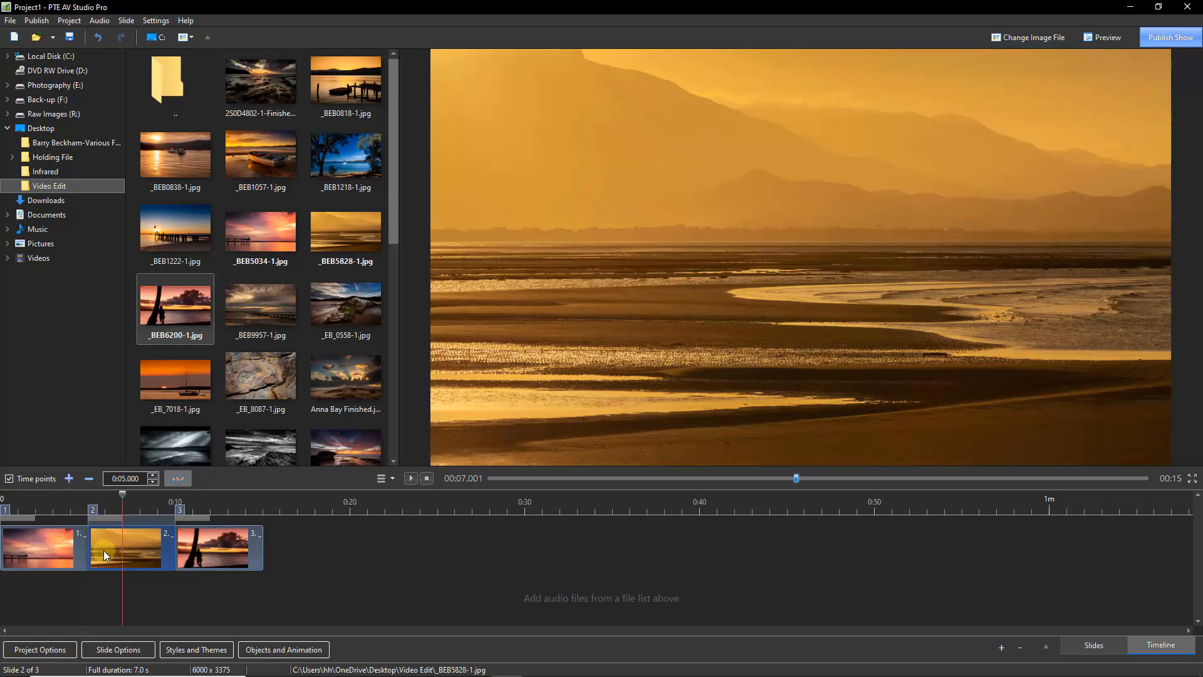
{"action": "key", "text": "Tab"}
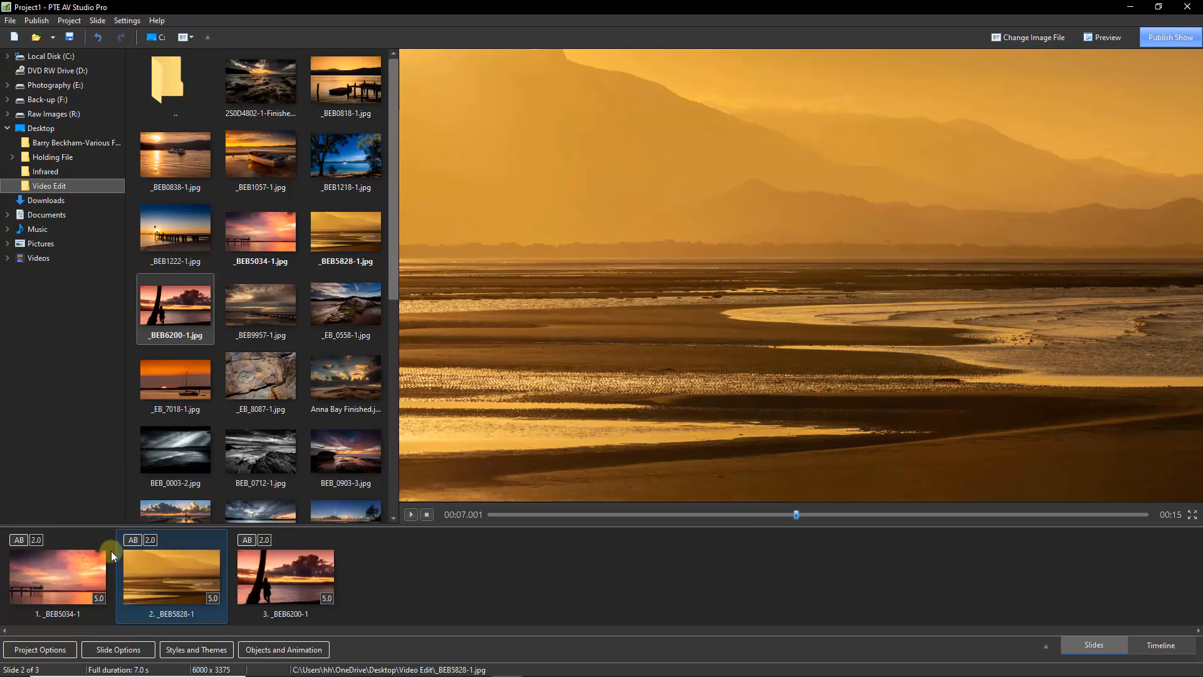
Delete all three slides from the slide list.
{"action": "left_click", "coordinate": [88, 572]}
{"action": "key", "text": "Delete"}
{"action": "key", "text": "Delete"}
{"action": "key", "text": "Delete"}
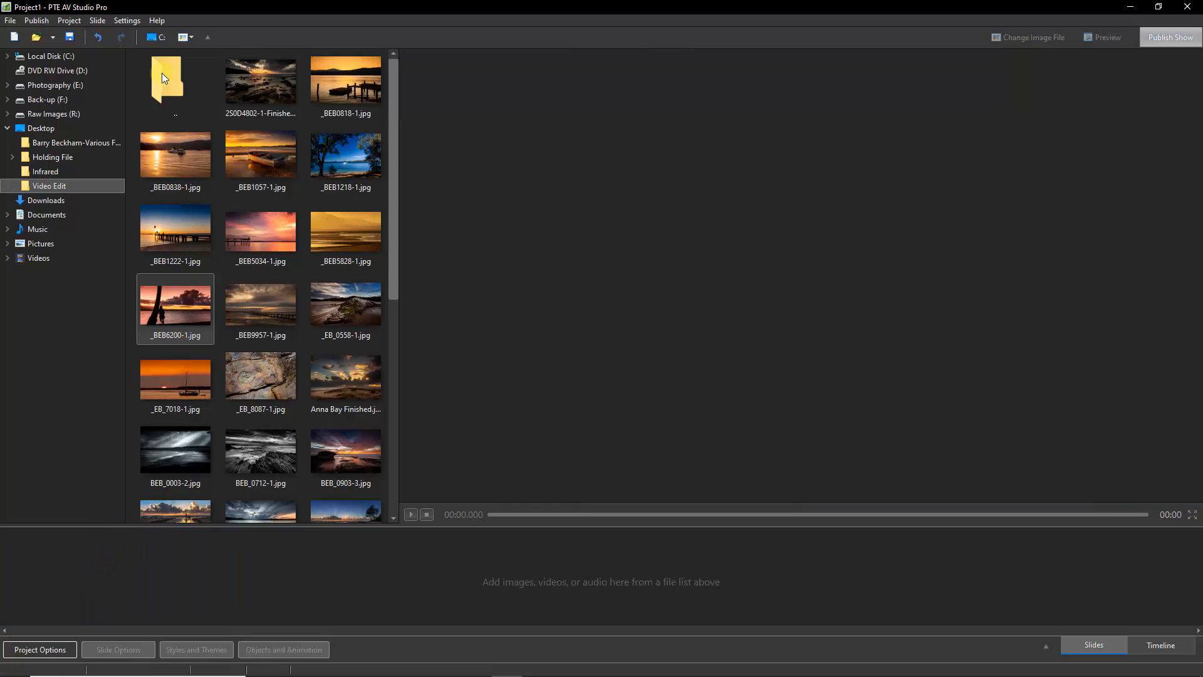
Enable showing full slide duration and keeping full slide duration for new slides in the project preferences.
{"action": "left_click", "coordinate": [128, 20]}
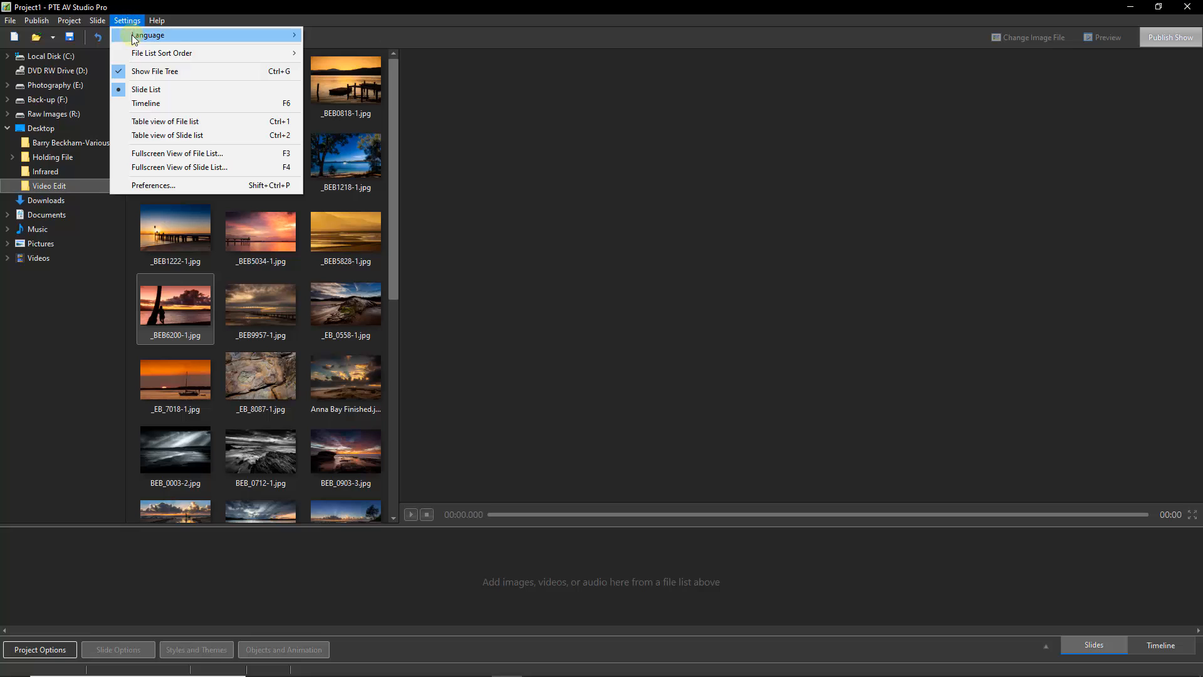
{"action": "left_click", "coordinate": [146, 186]}
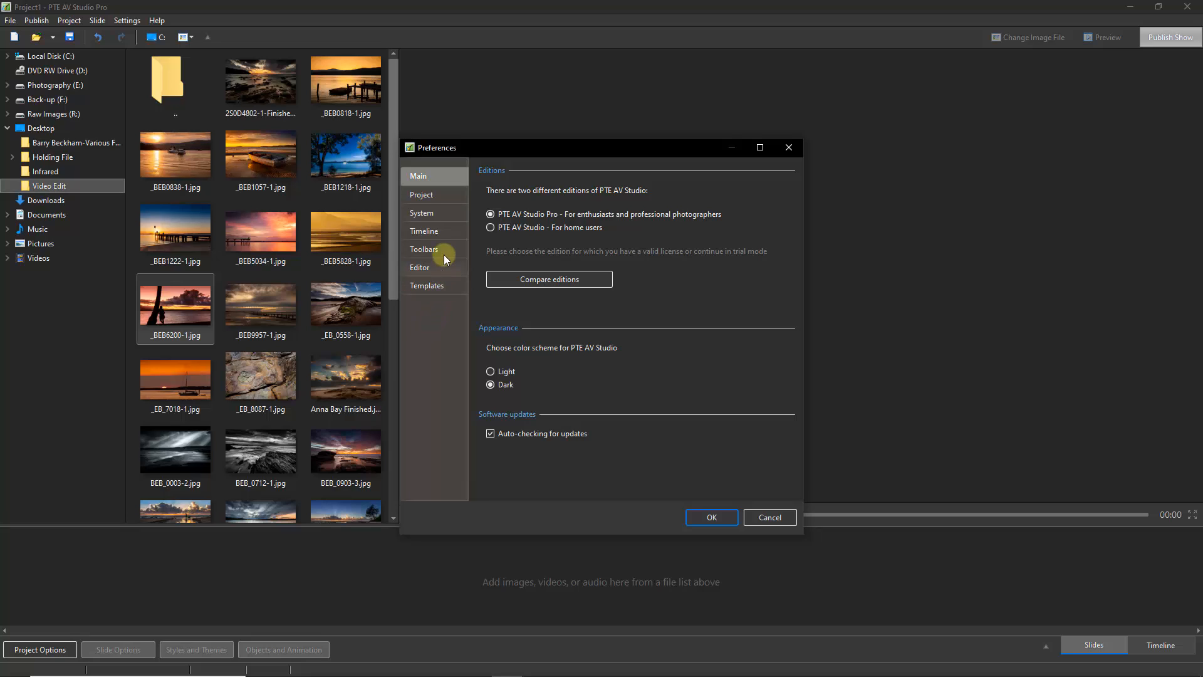
{"action": "left_click", "coordinate": [443, 211]}
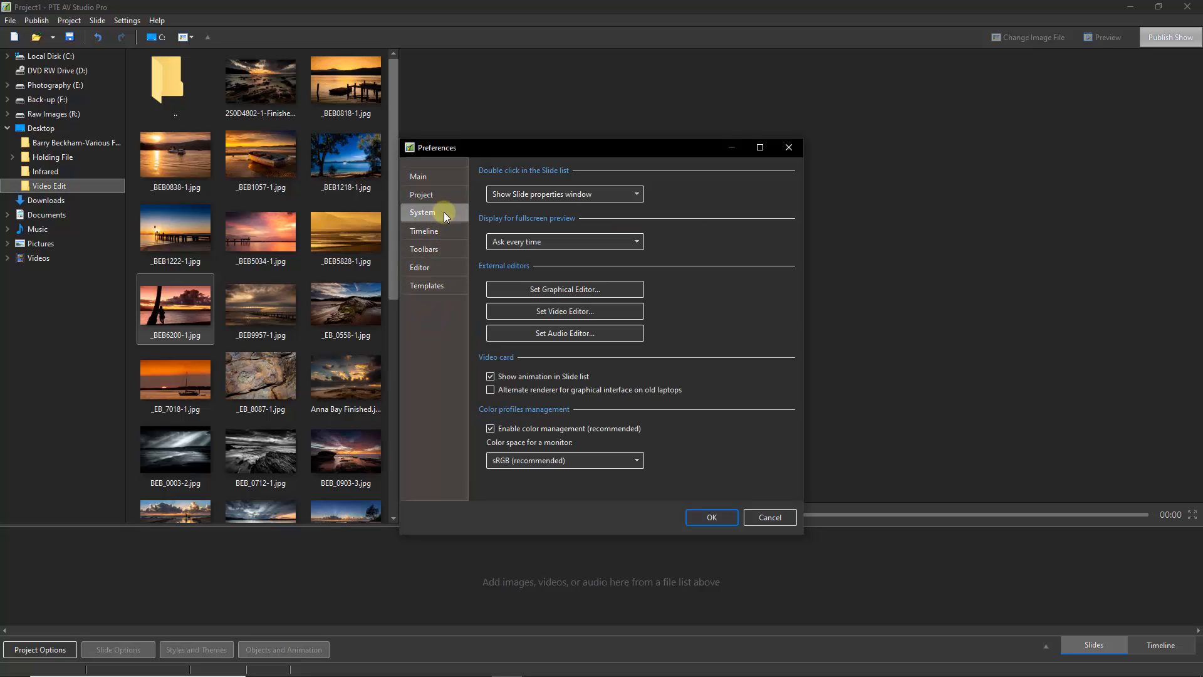
{"action": "left_click", "coordinate": [441, 195]}
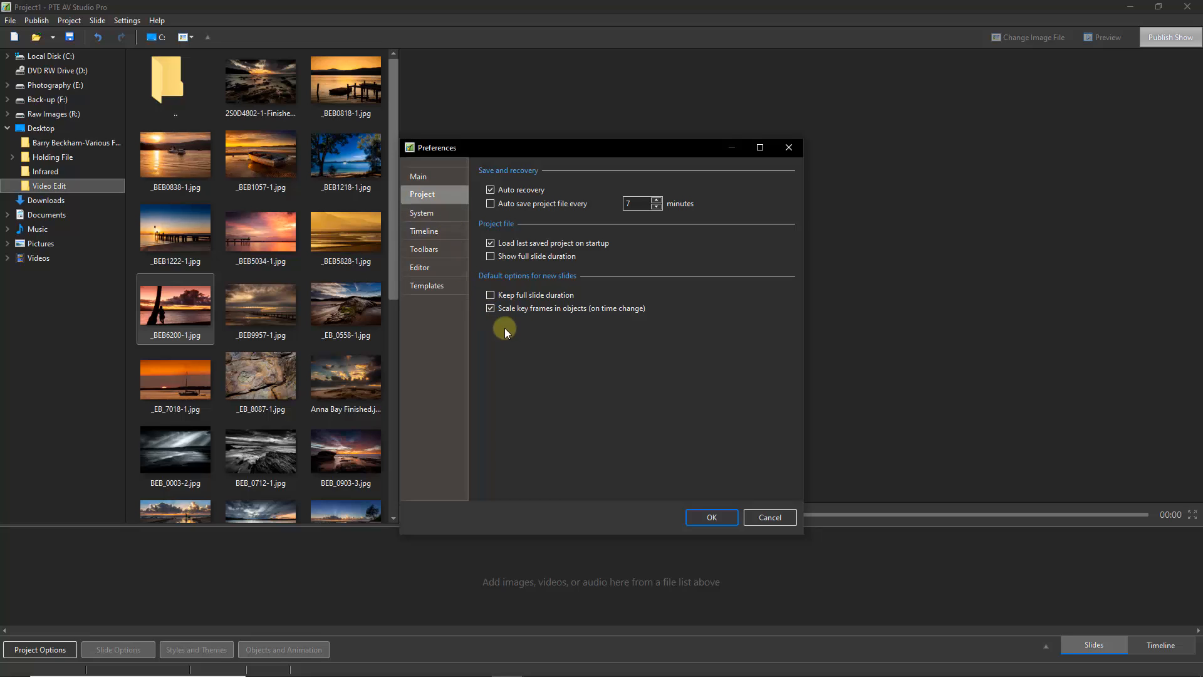
{"action": "left_click", "coordinate": [491, 257]}
{"action": "left_click", "coordinate": [491, 296]}
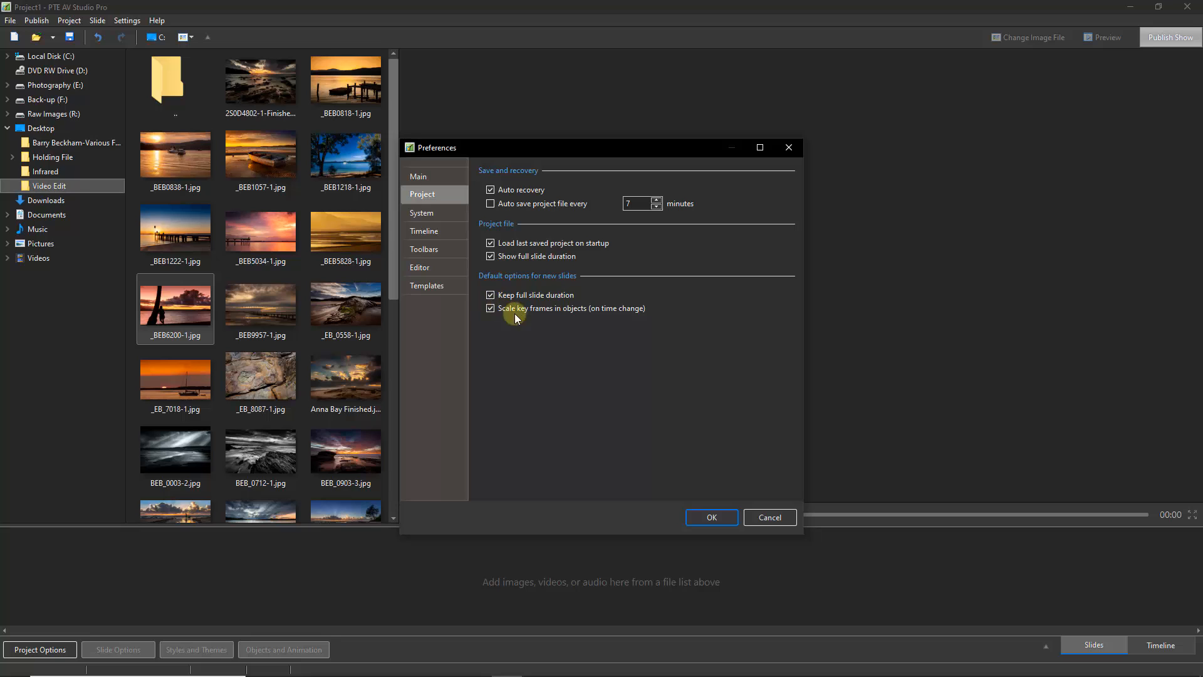
{"action": "left_click", "coordinate": [698, 520]}
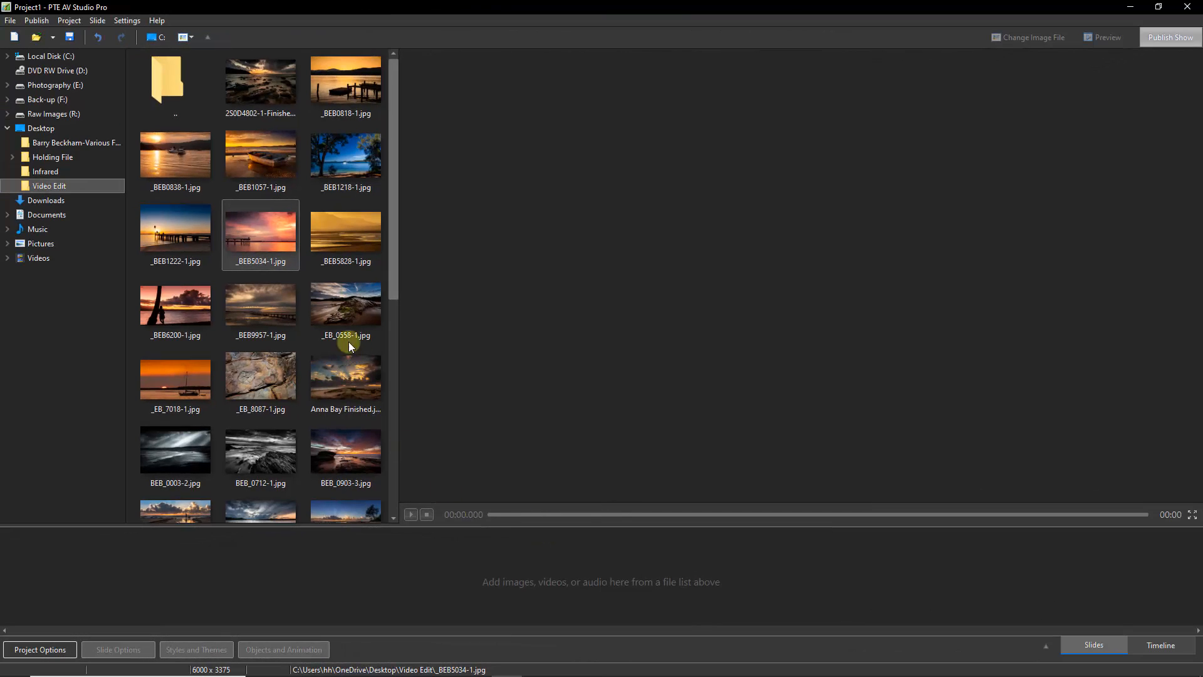
Add _BEB5034-1, _BEB5828-1 and _BEB6200-1 to the empty project as slides 1 to 3.
{"action": "double_click", "coordinate": [252, 224]}
{"action": "double_click", "coordinate": [349, 225]}
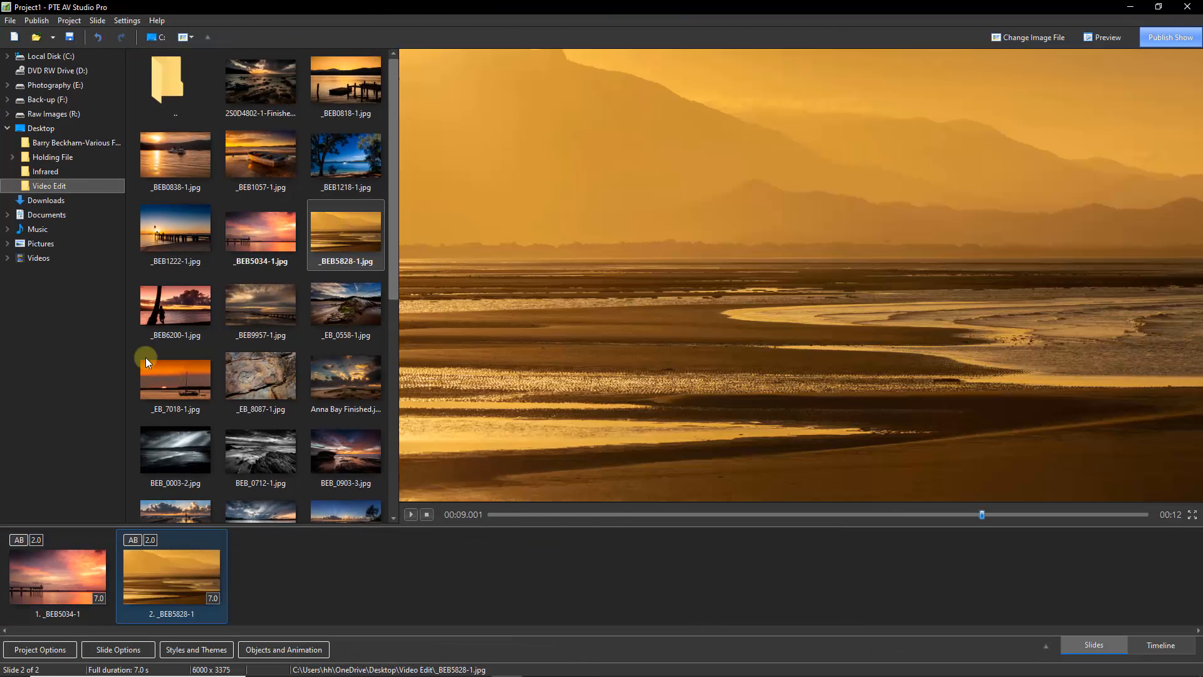
{"action": "double_click", "coordinate": [164, 309]}
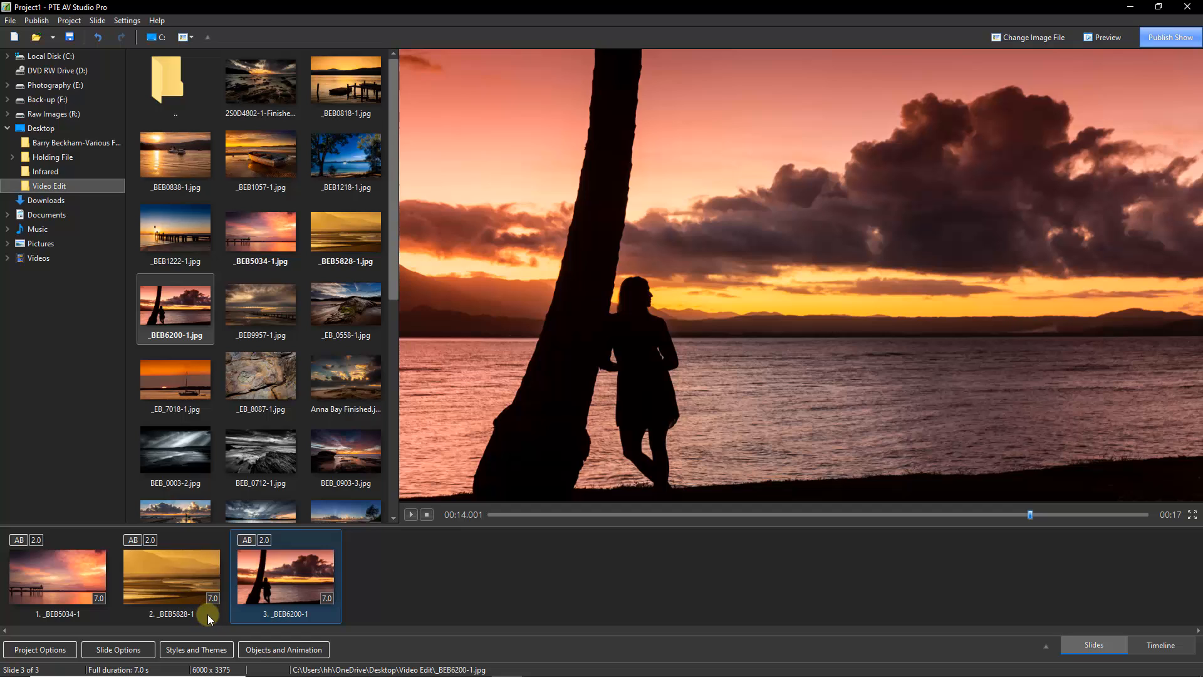
Examine slide 2's full duration on the timeline by moving the playhead from it to the end of slide 3's transition.
{"action": "left_click", "coordinate": [178, 575]}
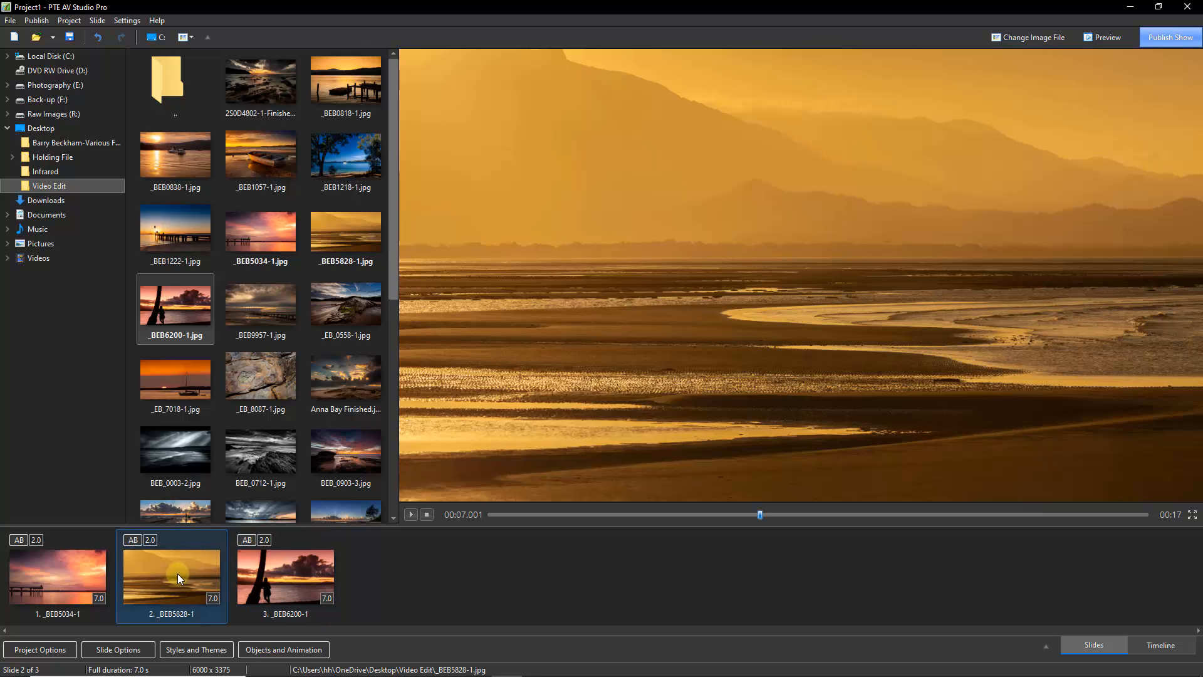
{"action": "key", "text": "Tab"}
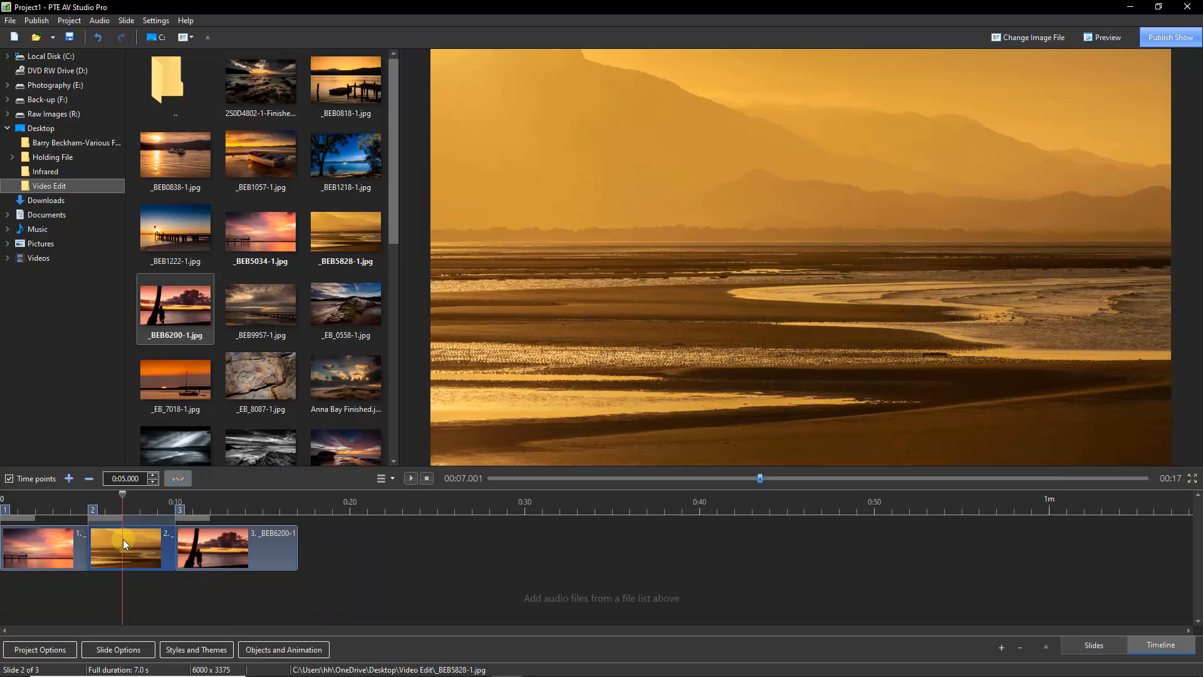
{"action": "left_click", "coordinate": [101, 536]}
{"action": "left_click_drag", "start_coordinate": [122, 494], "coordinate": [209, 509]}
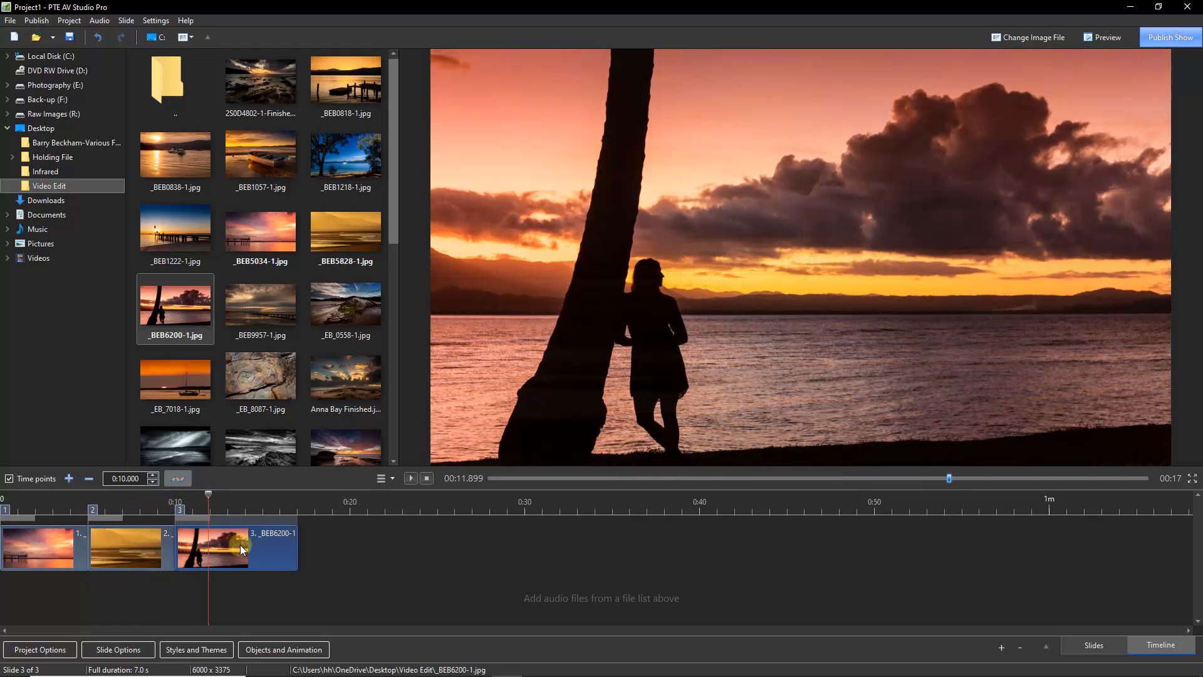